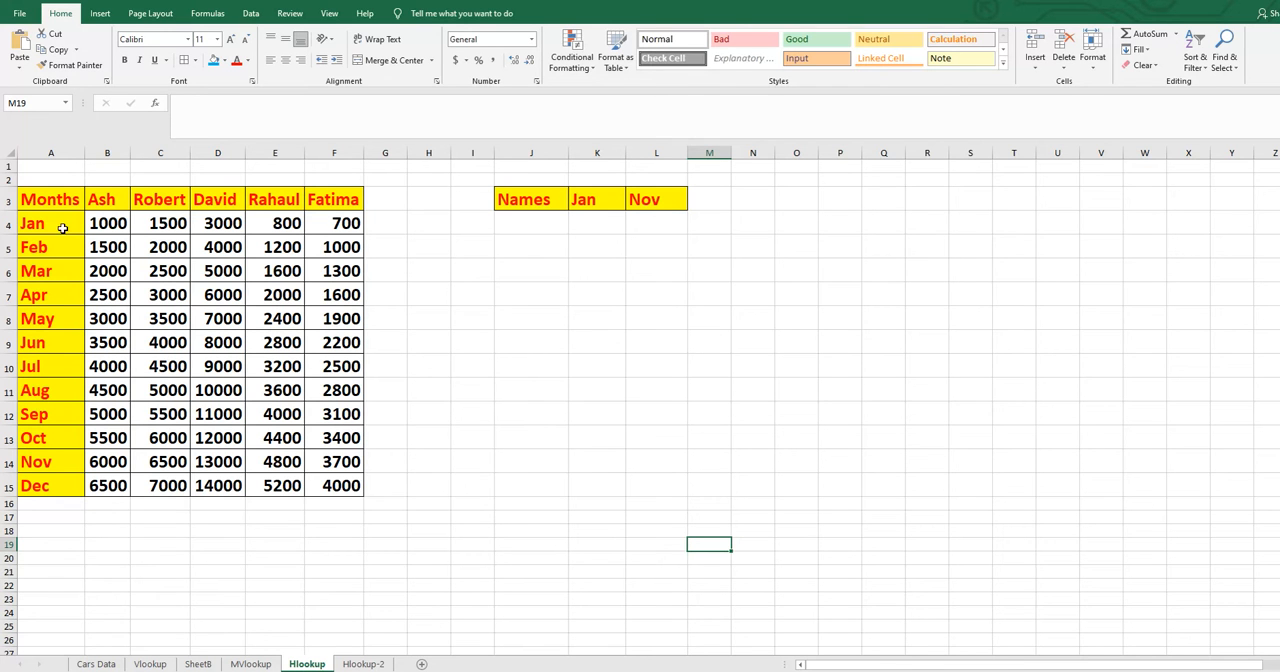
- Enter the name heading column B of the table in J5 and start an HLOOKUP formula in K5 with J5 as lookup value
{"action": "left_click", "coordinate": [514, 247]}
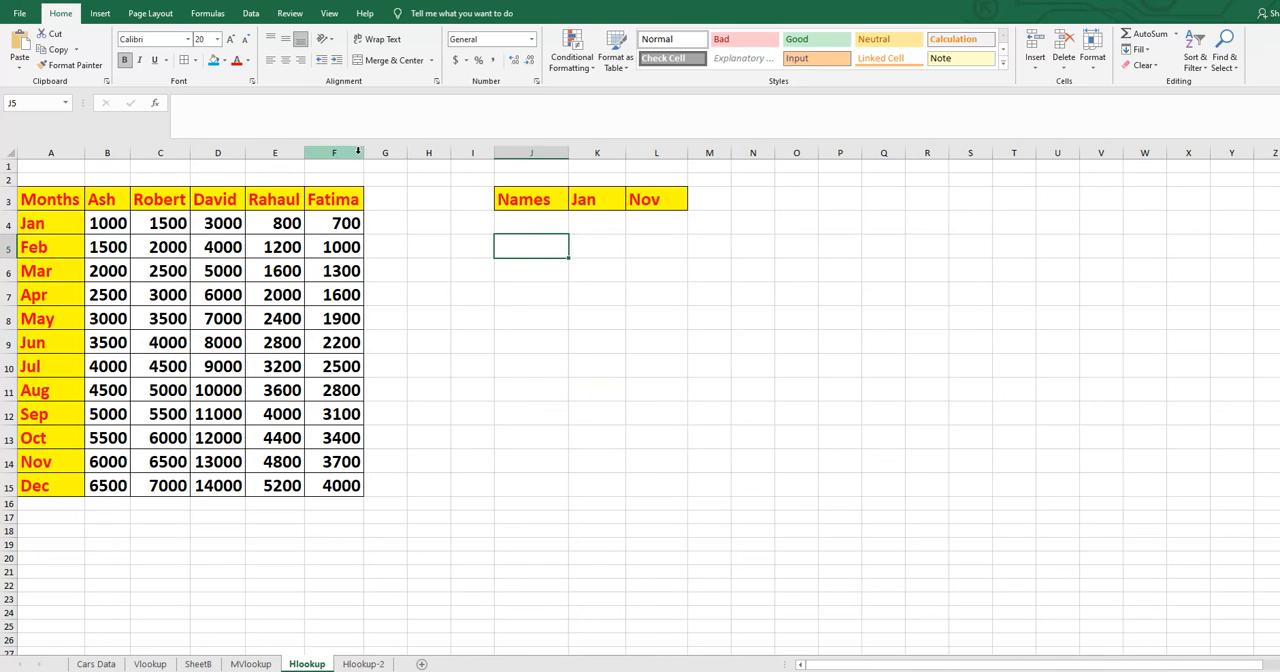
{"action": "type", "text": "Ash"}
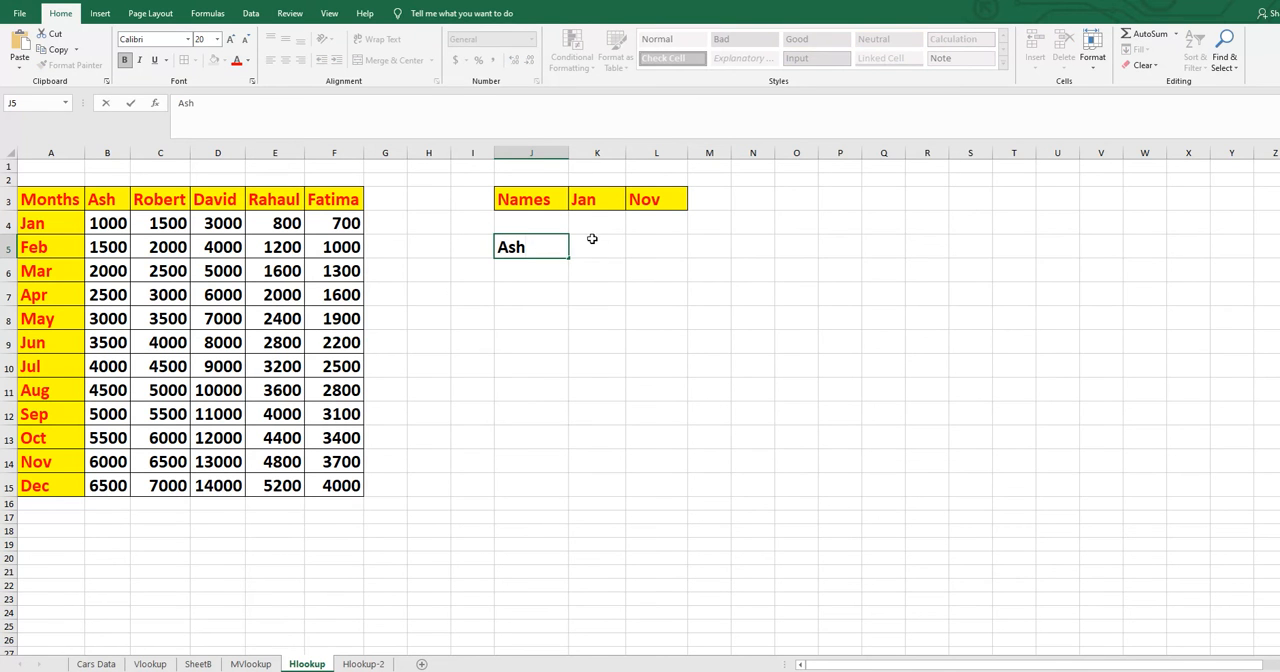
{"action": "left_click", "coordinate": [591, 242]}
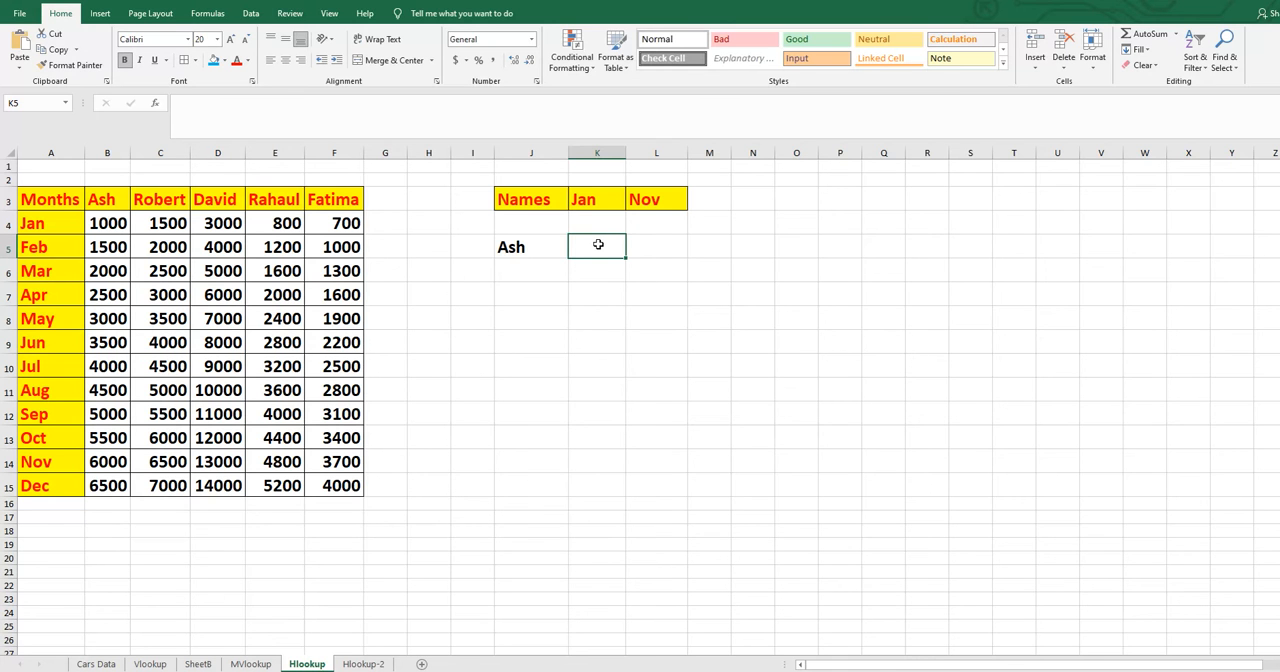
{"action": "type", "text": "="}
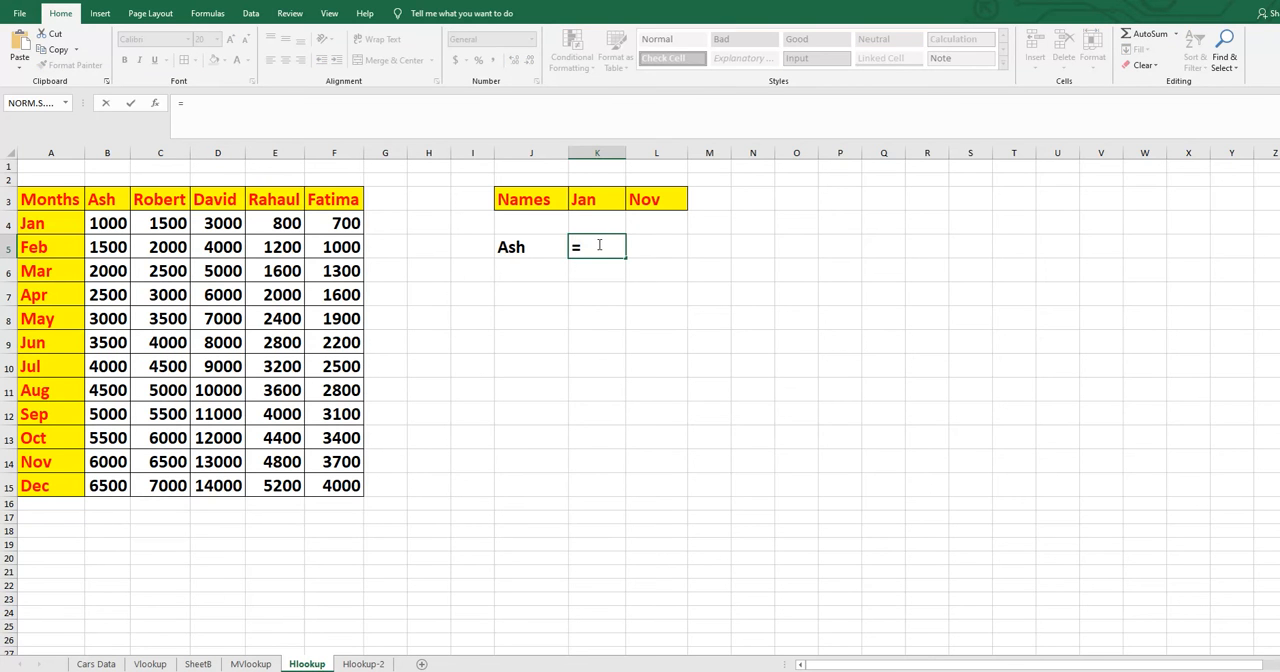
{"action": "type", "text": "hl"}
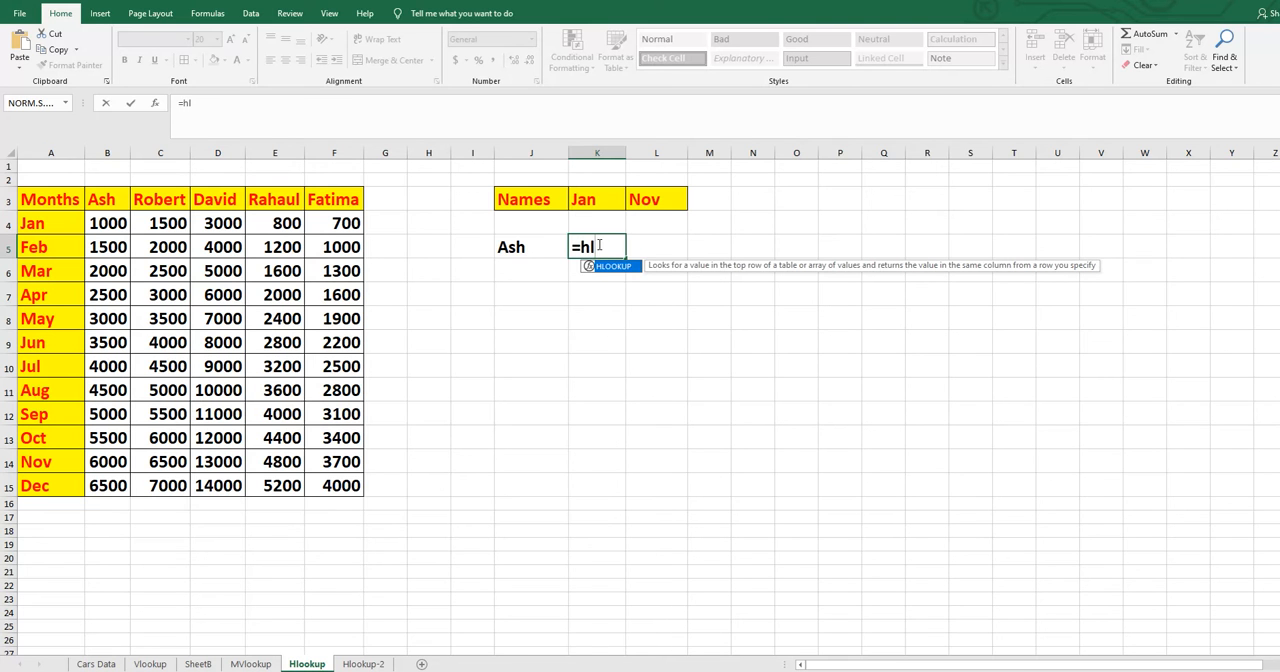
{"action": "double_click", "coordinate": [610, 266]}
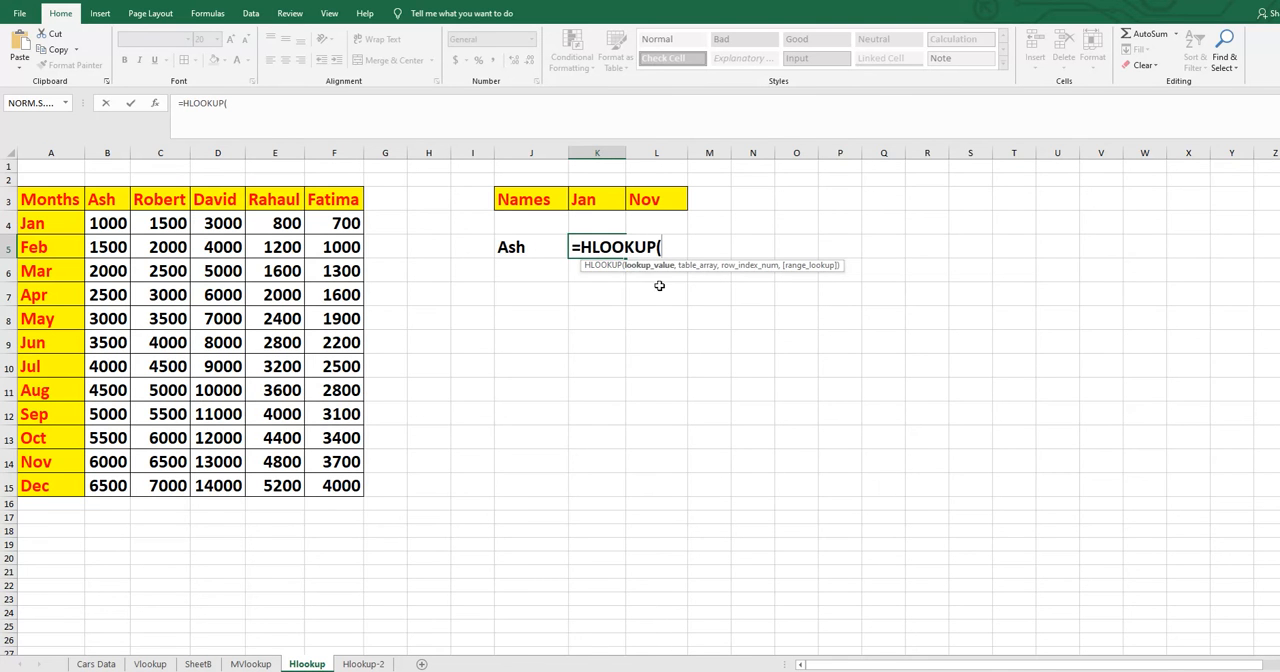
{"action": "left_click", "coordinate": [519, 247]}
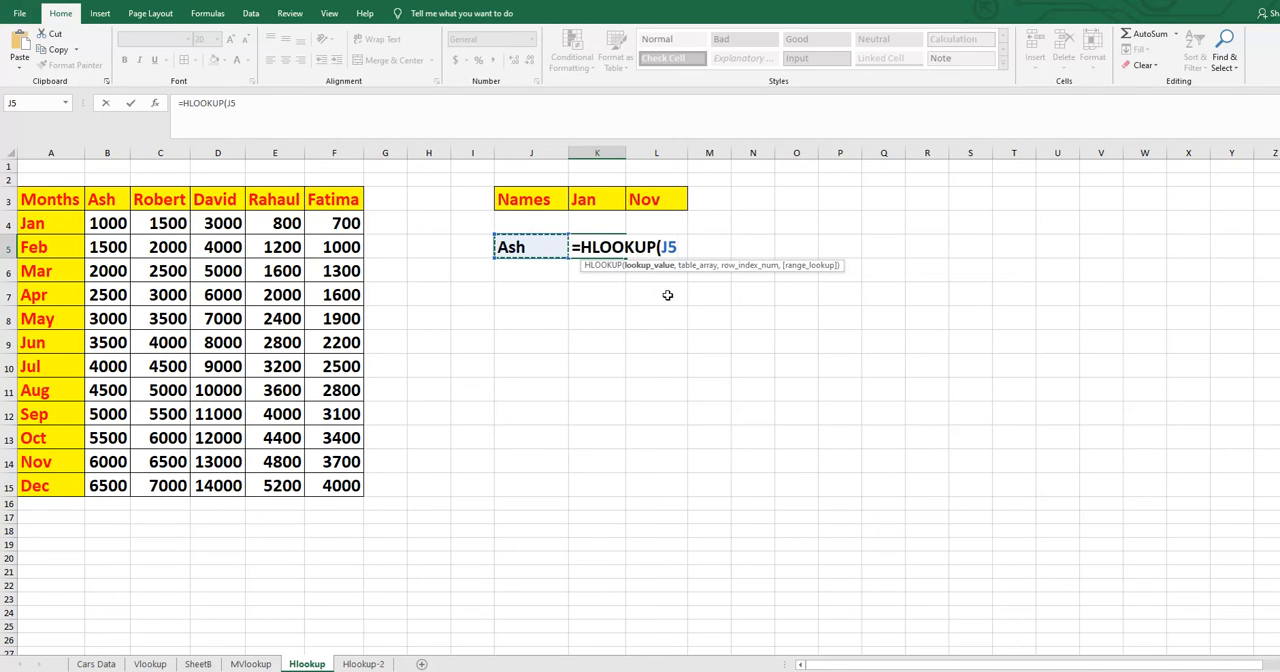
{"action": "type", "text": ","}
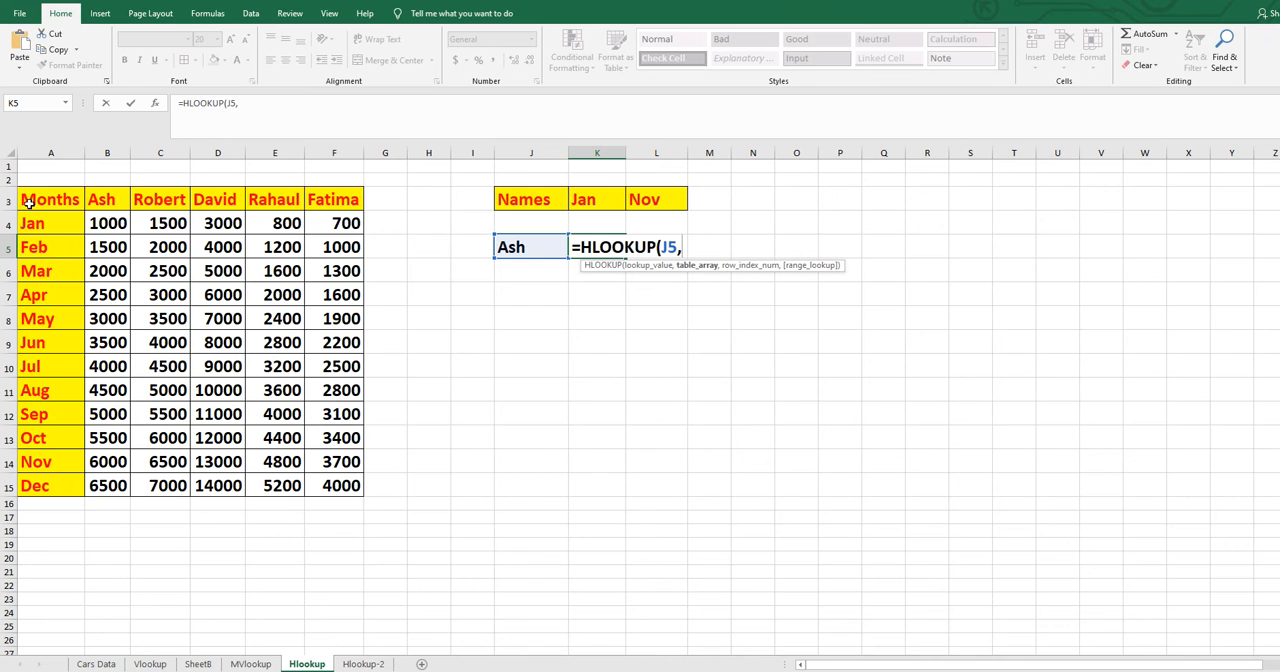
- Complete the K5 HLOOKUP formula with table range A3:F15, row index 2 and match type 0, and compare its result with B4
{"action": "left_click", "coordinate": [66, 205]}
{"action": "left_click_drag", "start_coordinate": [137, 205], "coordinate": [337, 486]}
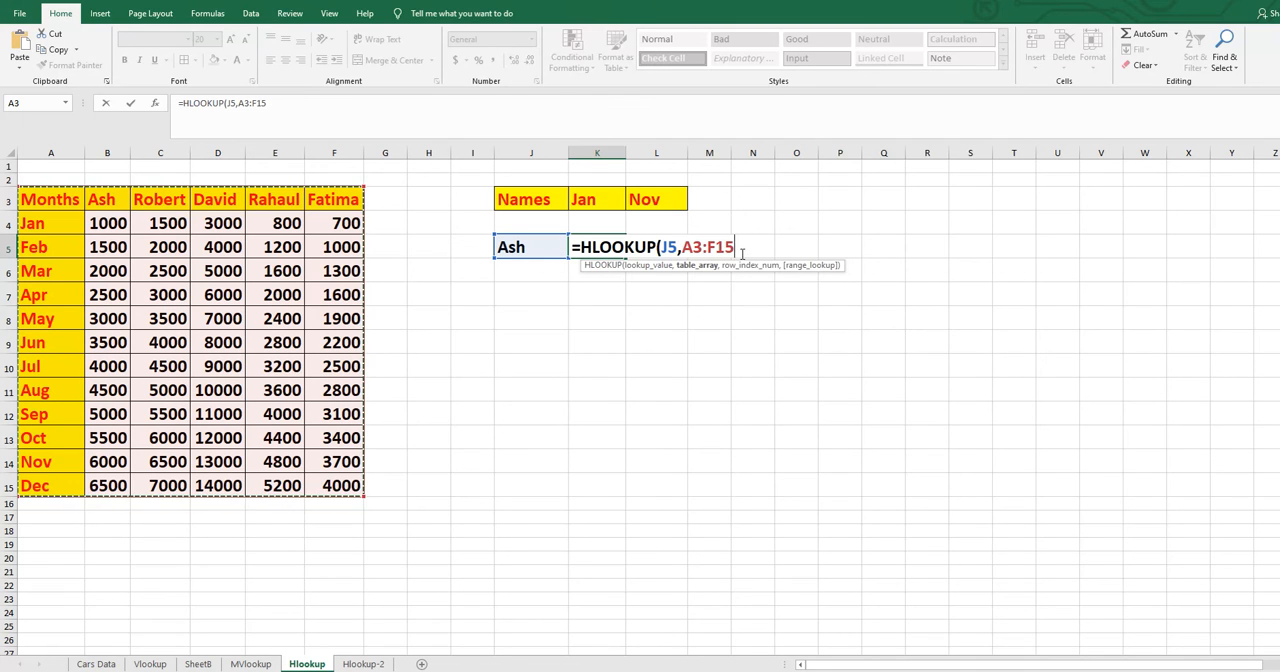
{"action": "type", "text": ",2"}
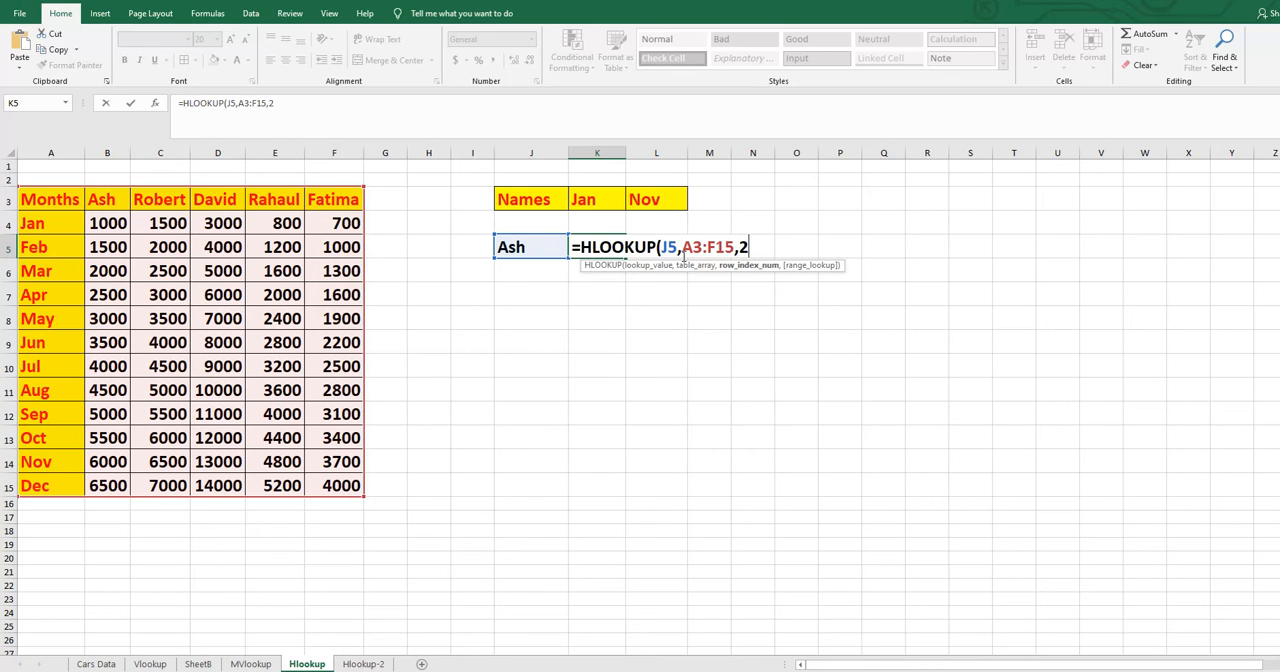
{"action": "type", "text": ","}
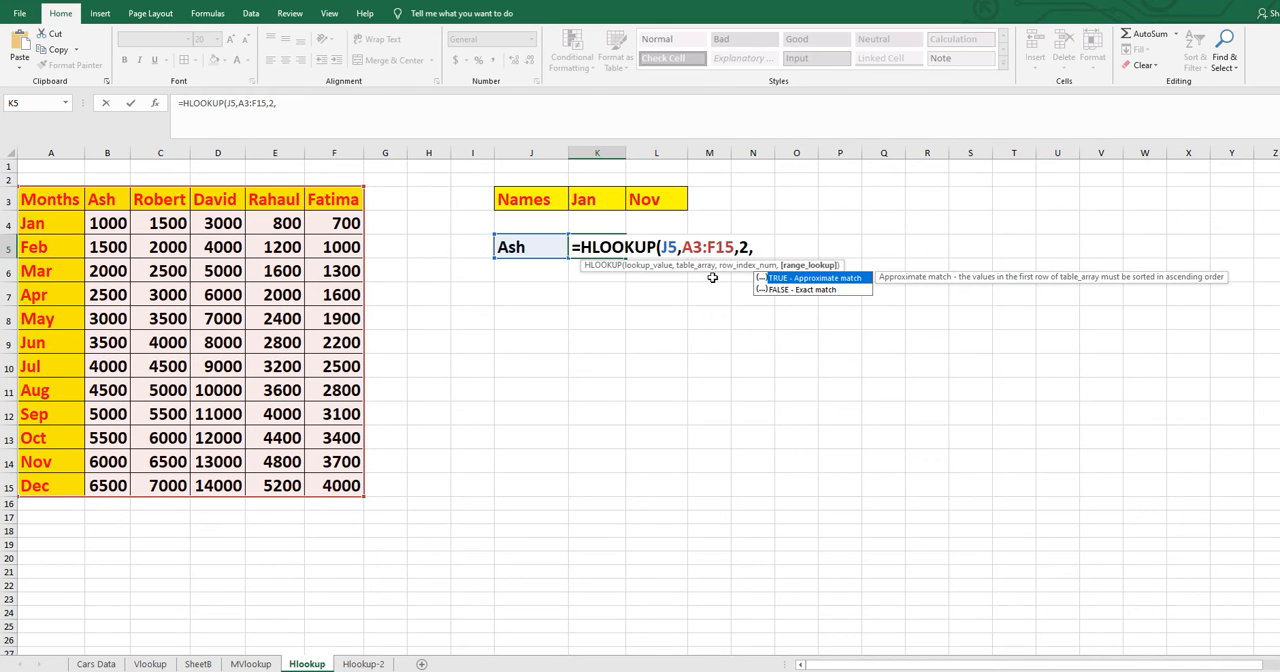
{"action": "type", "text": ")"}
{"action": "key", "text": "BackSpace"}
{"action": "type", "text": "0"}
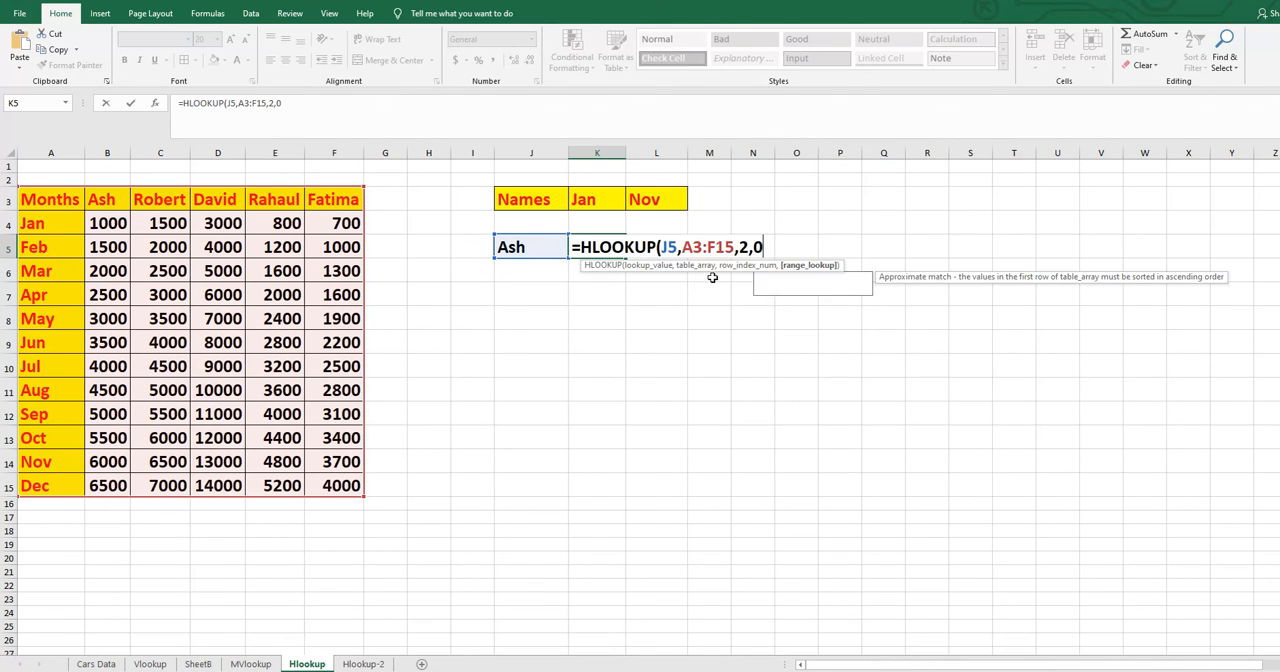
{"action": "type", "text": ")"}
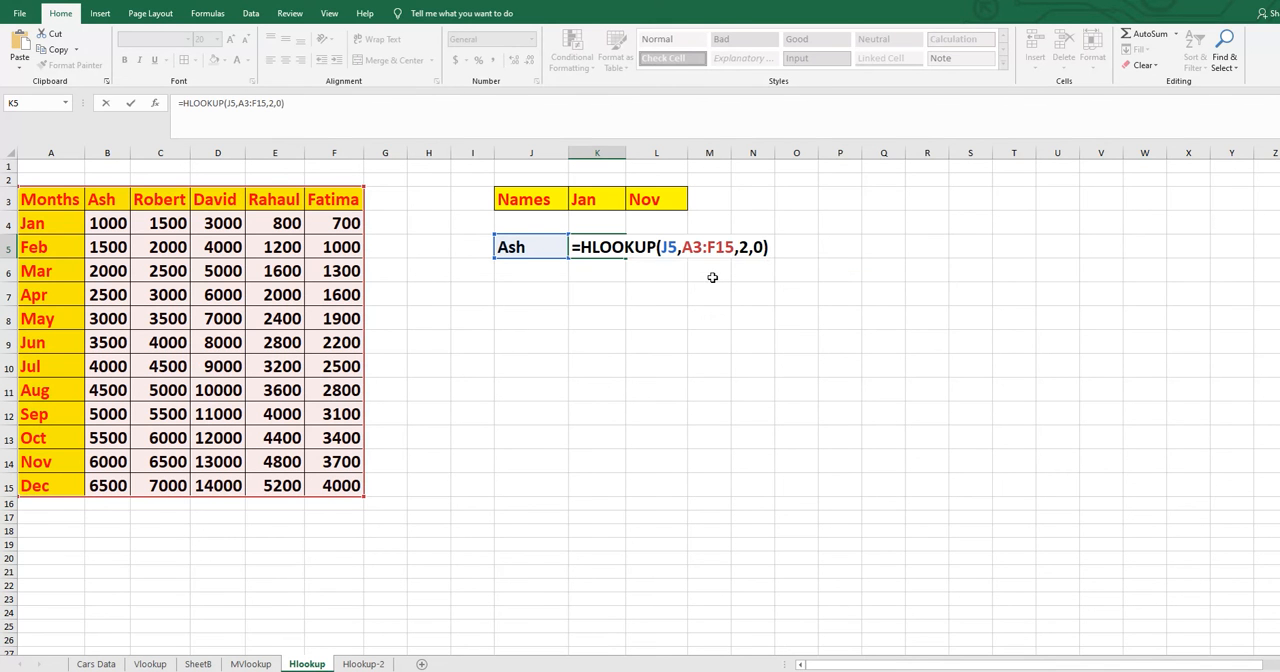
{"action": "key", "text": "Return"}
{"action": "left_click", "coordinate": [600, 250]}
{"action": "left_click", "coordinate": [107, 226]}
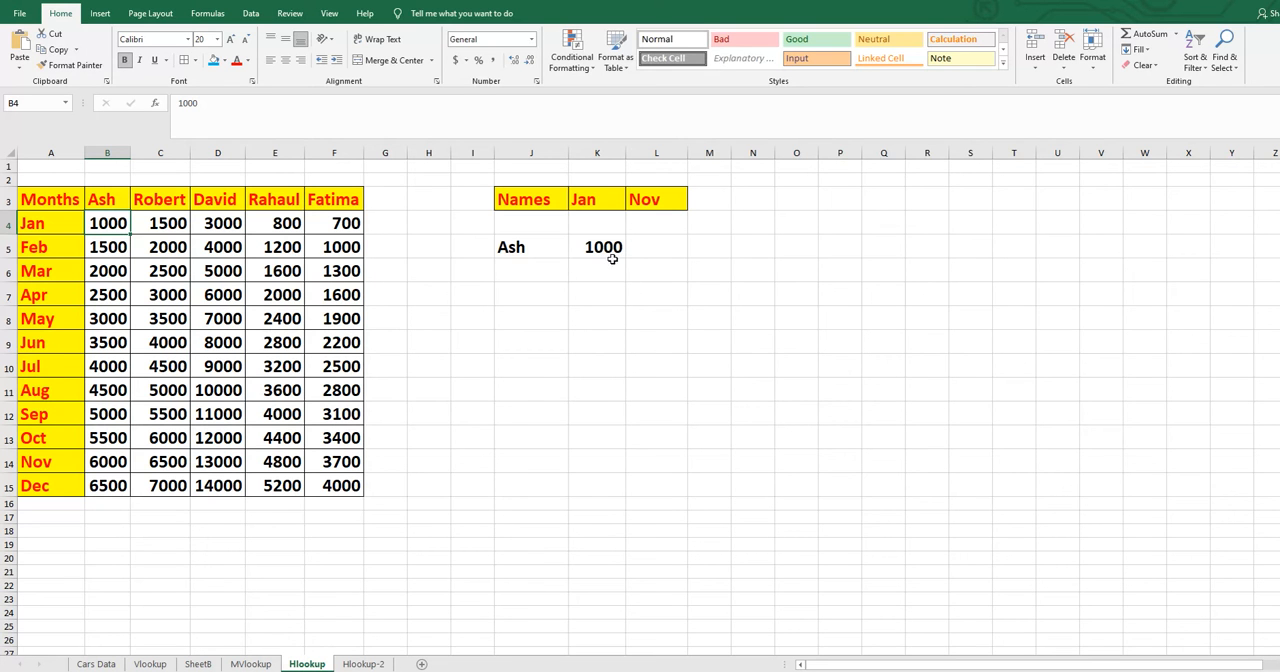
- Replace the lookup name in J5 with the name heading column D of the table
{"action": "left_click", "coordinate": [539, 246]}
{"action": "double_click", "coordinate": [537, 246]}
{"action": "left_click_drag", "start_coordinate": [537, 246], "coordinate": [477, 237]}
{"action": "type", "text": "Da"}
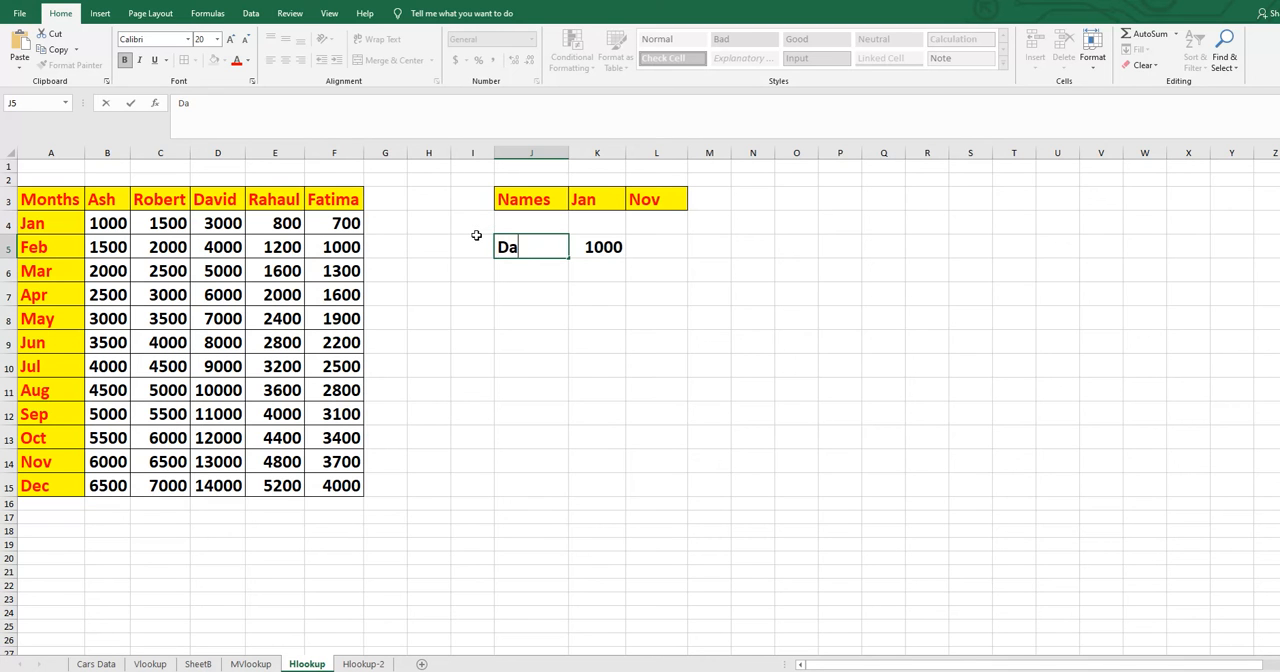
{"action": "type", "text": "vid"}
{"action": "key", "text": "Return"}
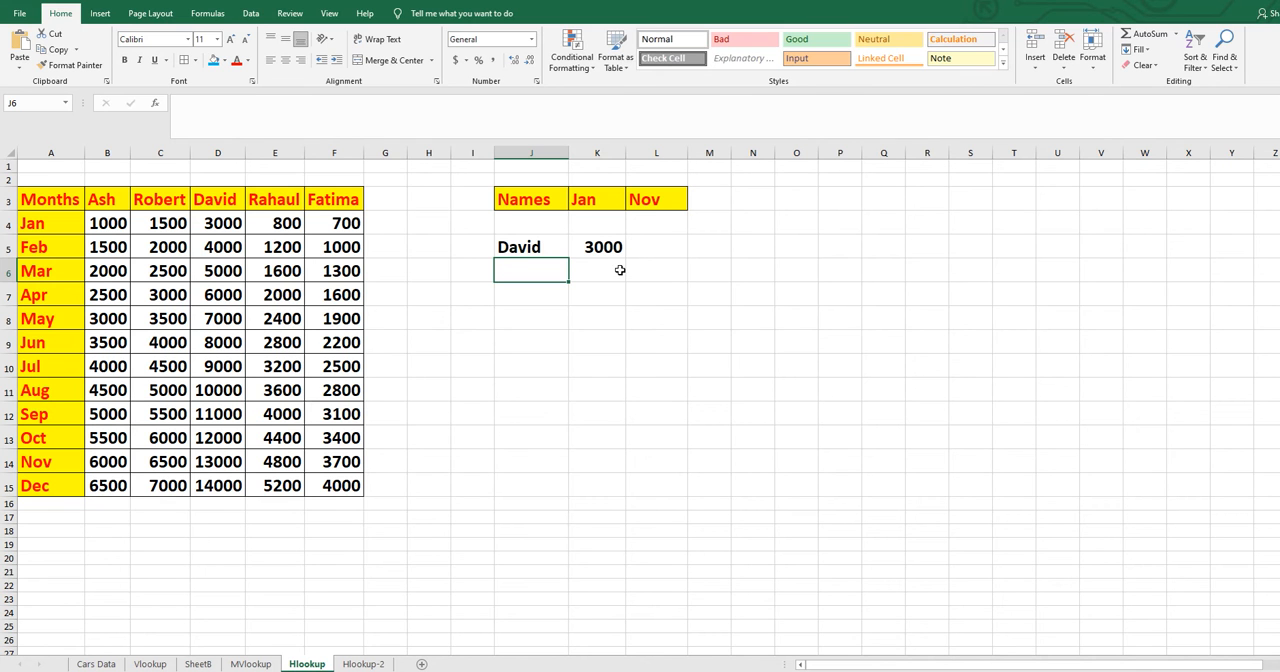
- Change the lookup name in J5 to the name heading column C of the table
{"action": "double_click", "coordinate": [551, 247]}
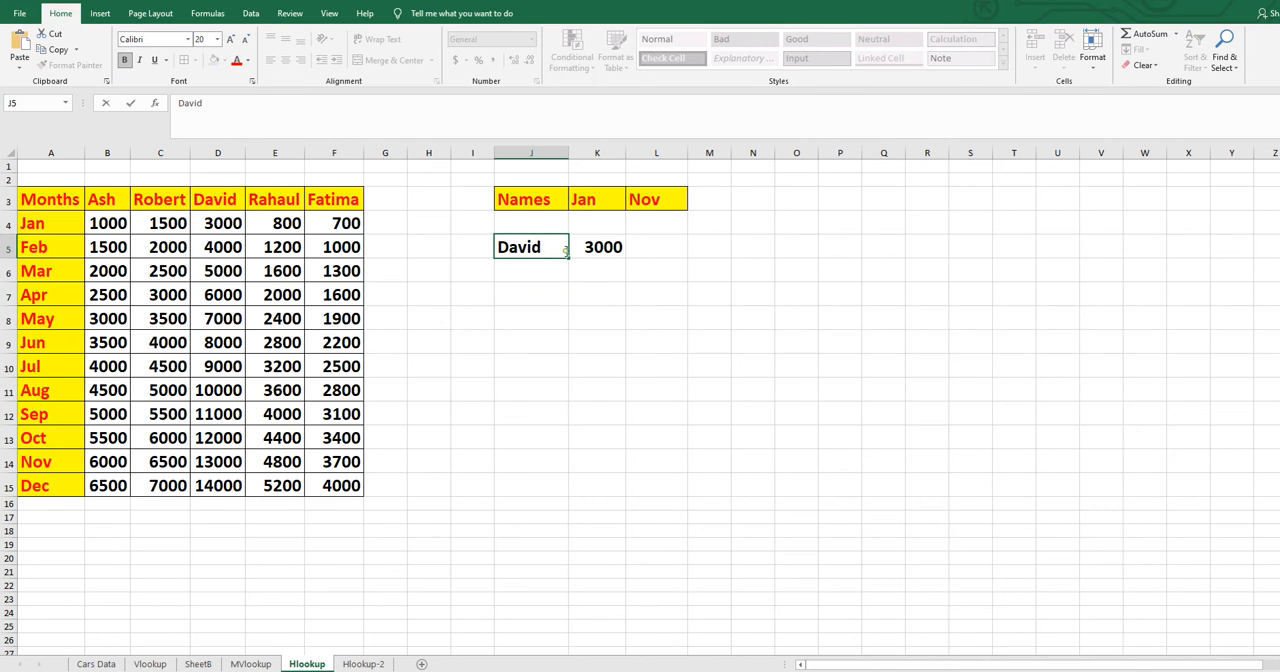
{"action": "left_click_drag", "start_coordinate": [565, 251], "coordinate": [499, 252]}
{"action": "type", "text": "Robert"}
{"action": "key", "text": "Return"}
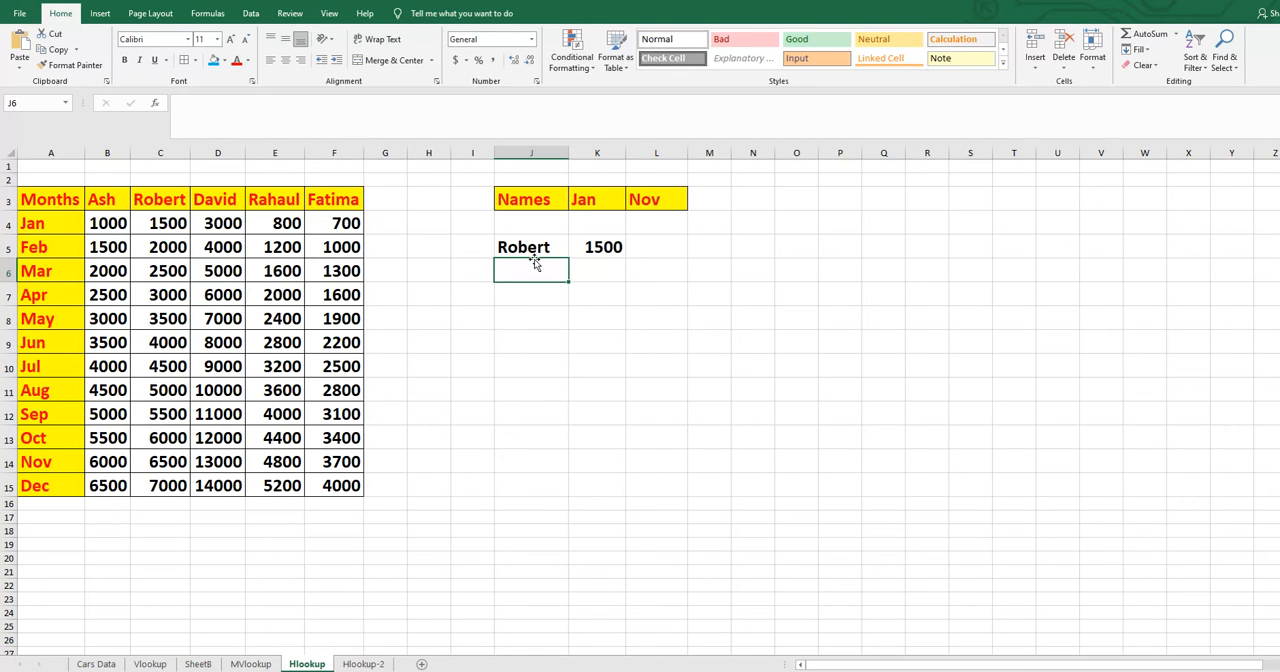
- Start an HLOOKUP formula in L5 under the Nov heading, using J5 as the lookup value
{"action": "left_click", "coordinate": [646, 245]}
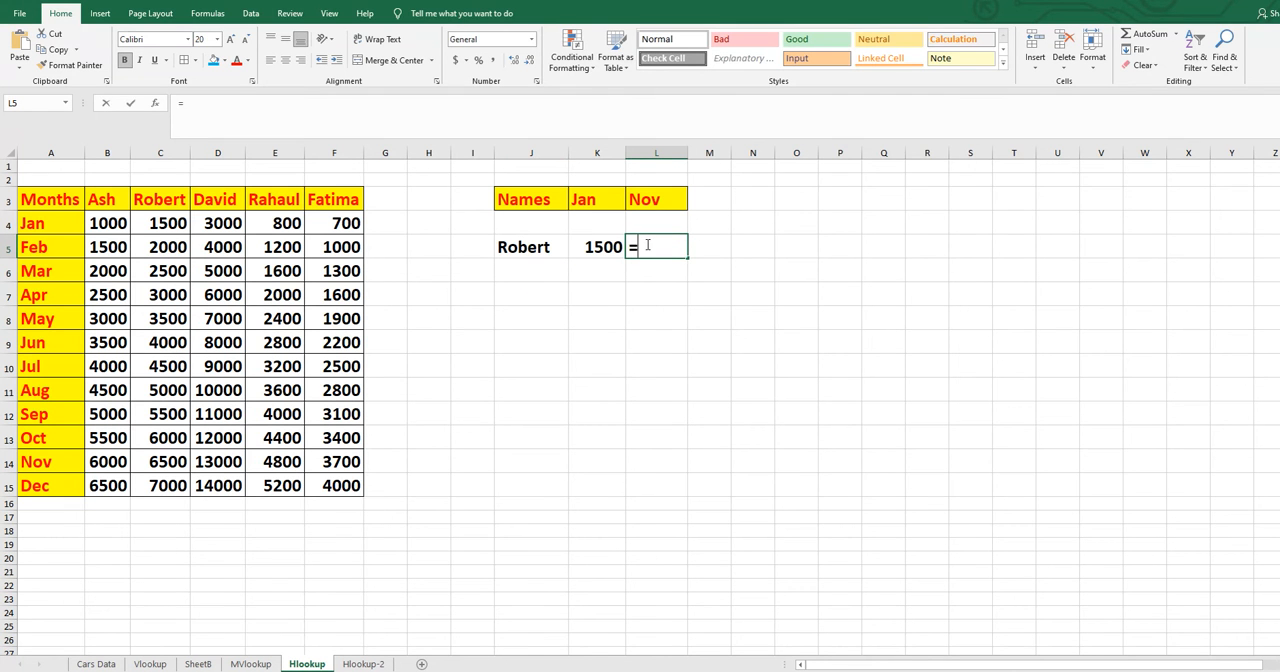
{"action": "type", "text": "="}
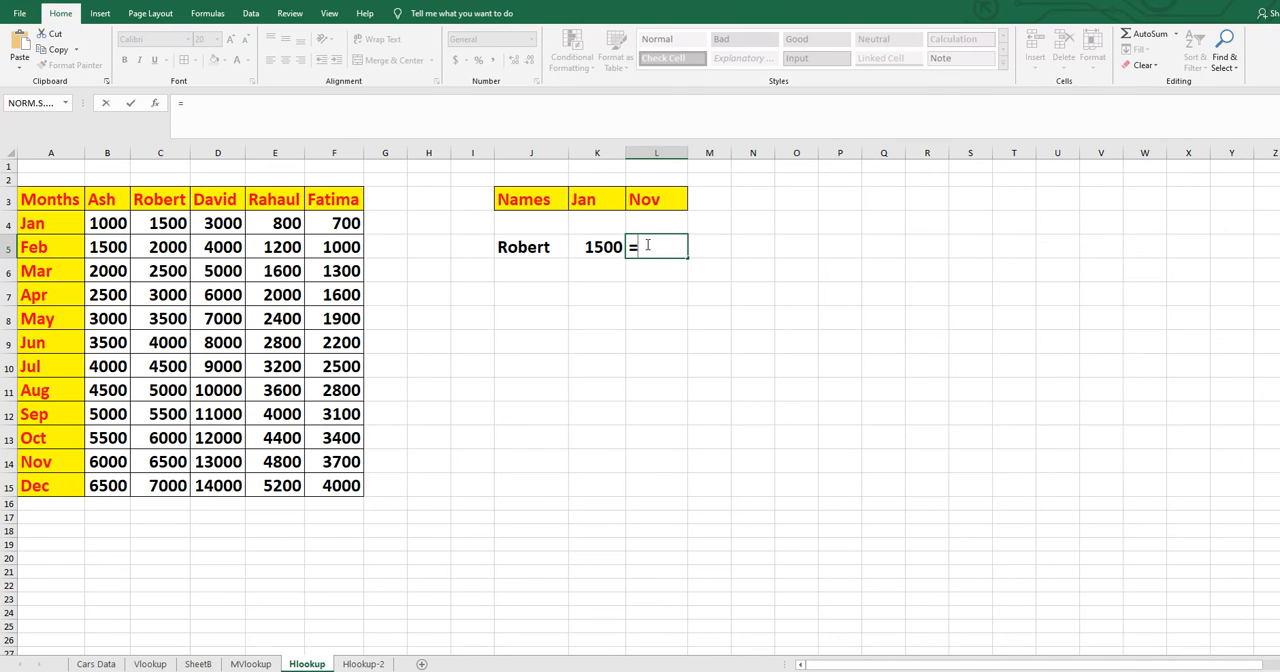
{"action": "type", "text": "hl"}
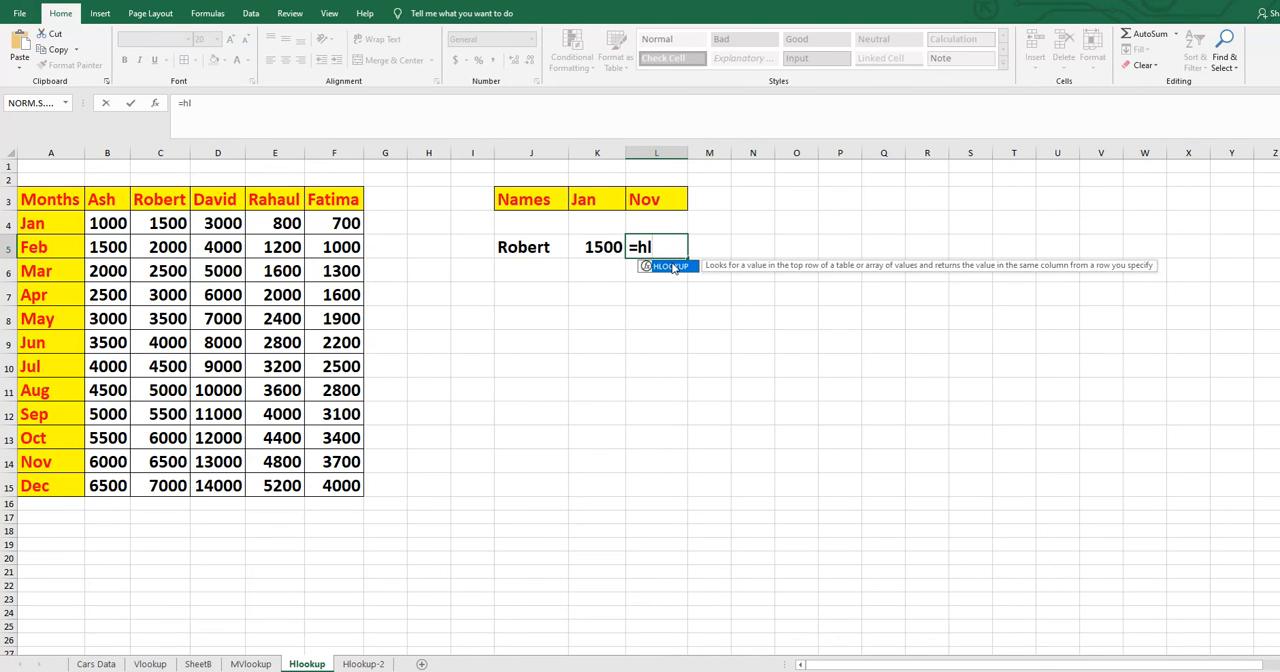
{"action": "double_click", "coordinate": [673, 267]}
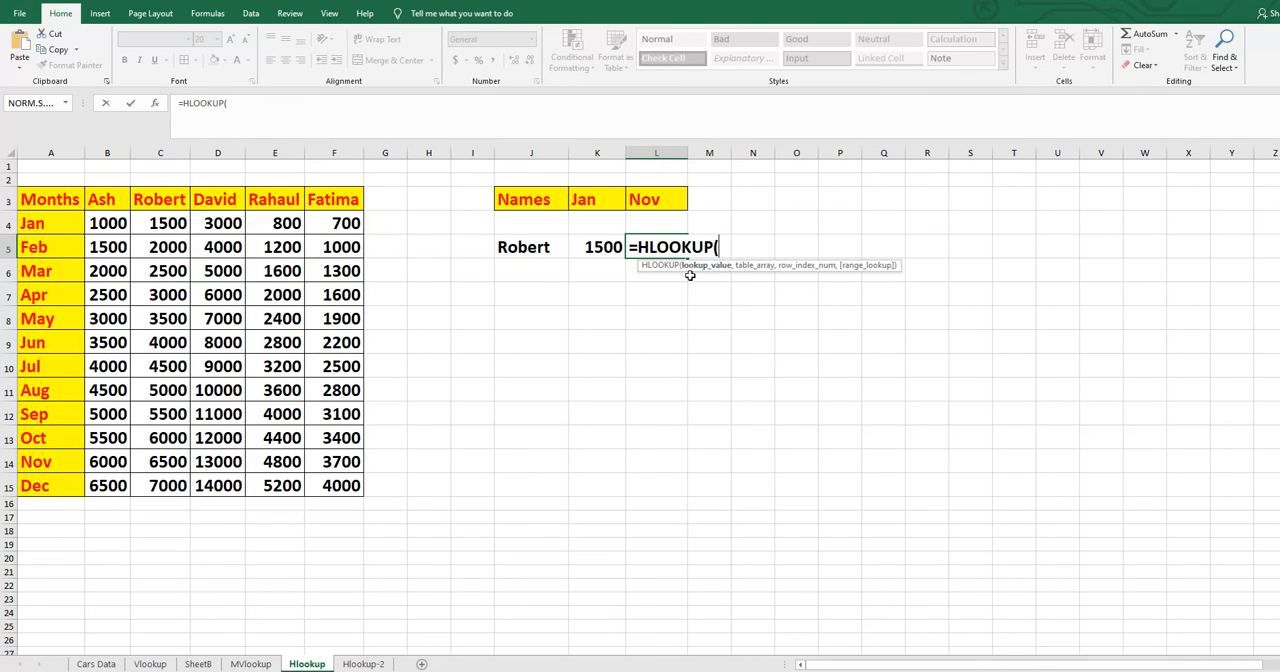
{"action": "left_click", "coordinate": [526, 248]}
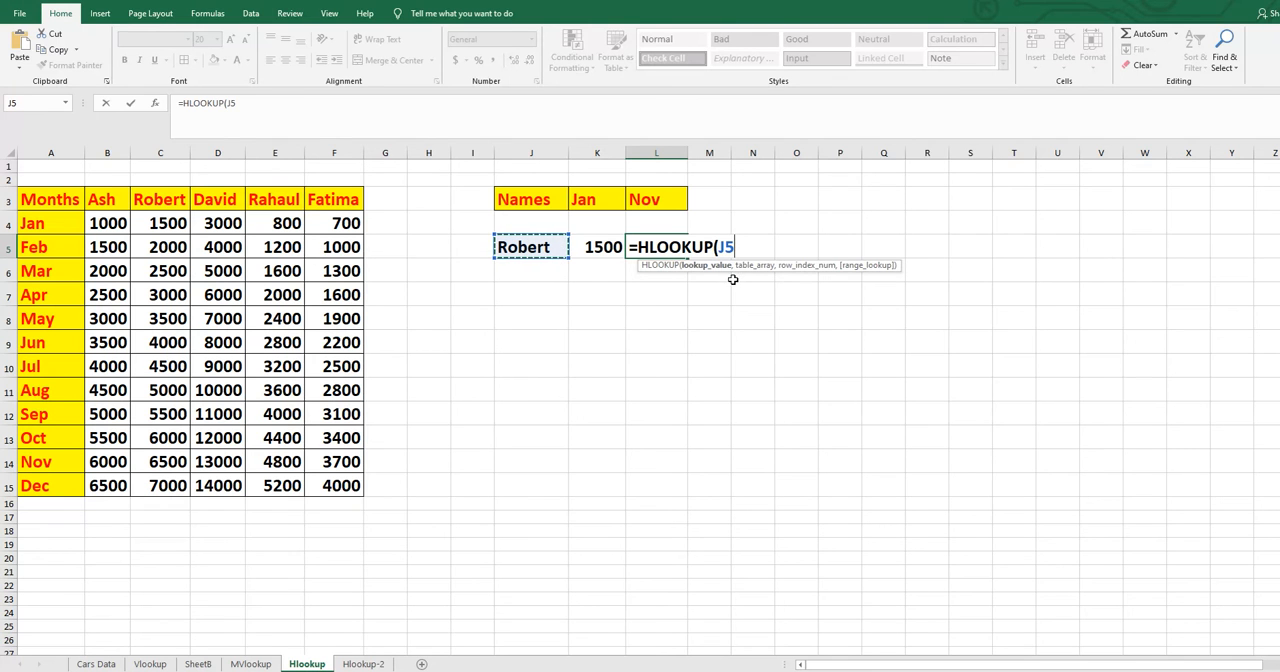
{"action": "type", "text": ","}
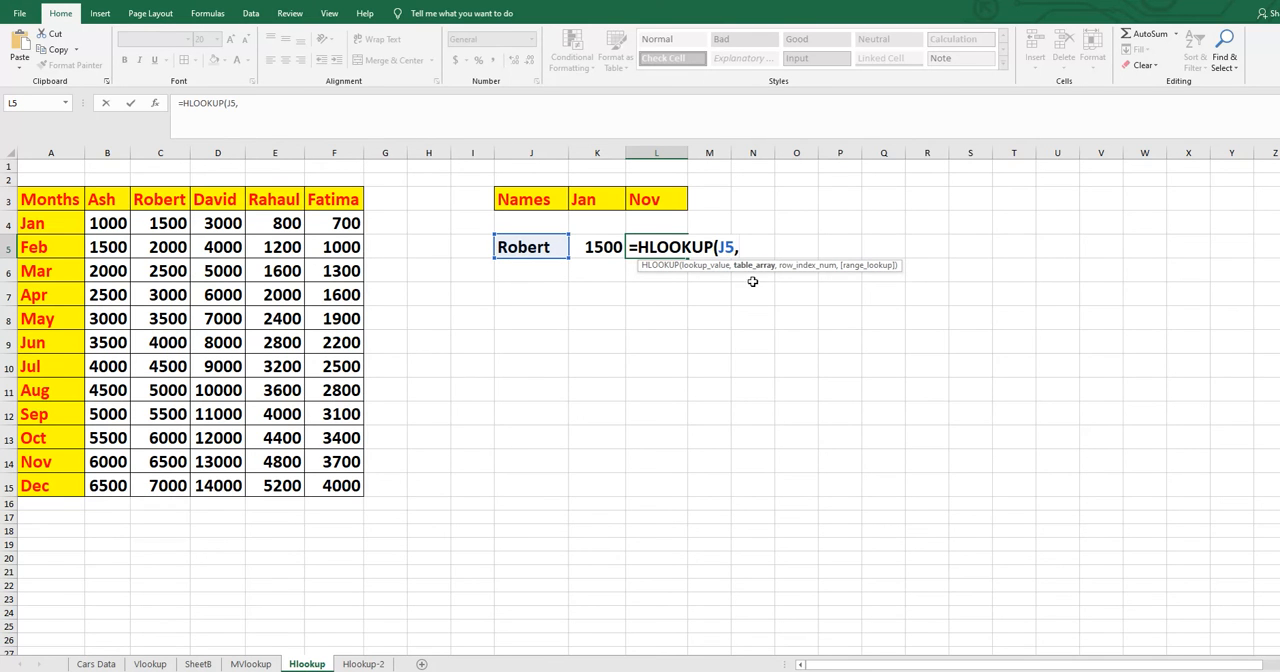
- Complete the L5 HLOOKUP formula with table range A3:F15, row index 12 and match type 0, and compare its result with column C
{"action": "left_click_drag", "start_coordinate": [34, 202], "coordinate": [348, 489]}
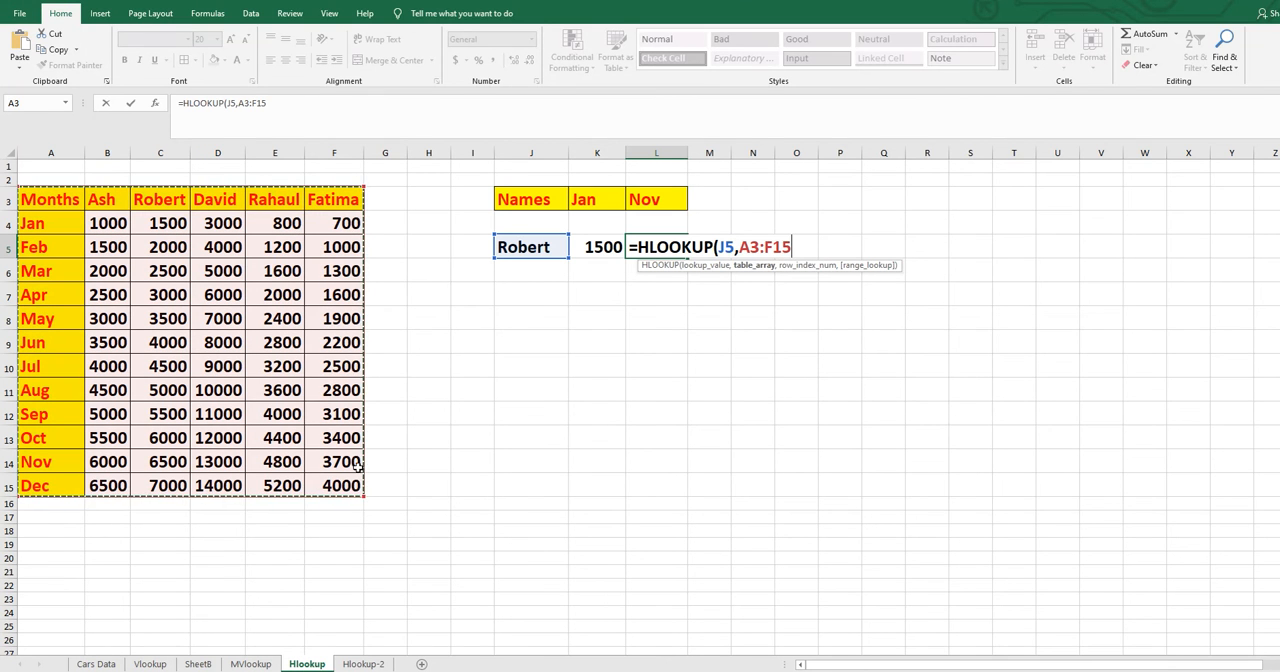
{"action": "type", "text": ","}
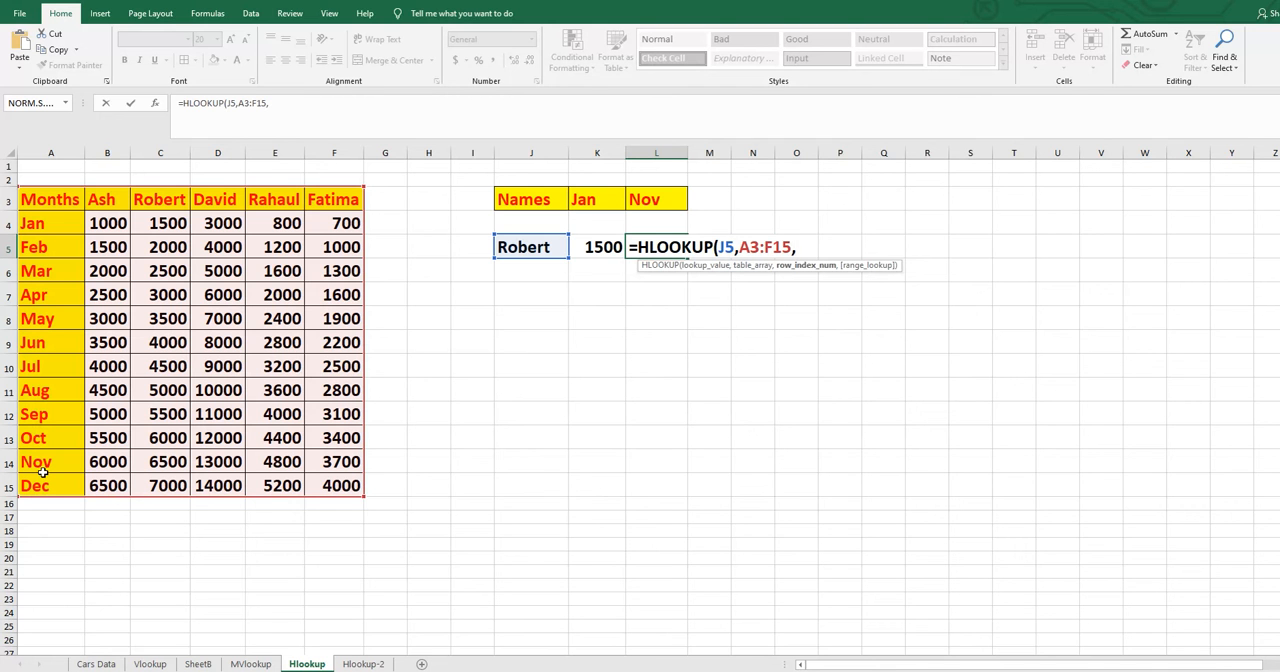
{"action": "type", "text": "12"}
{"action": "type", "text": ","}
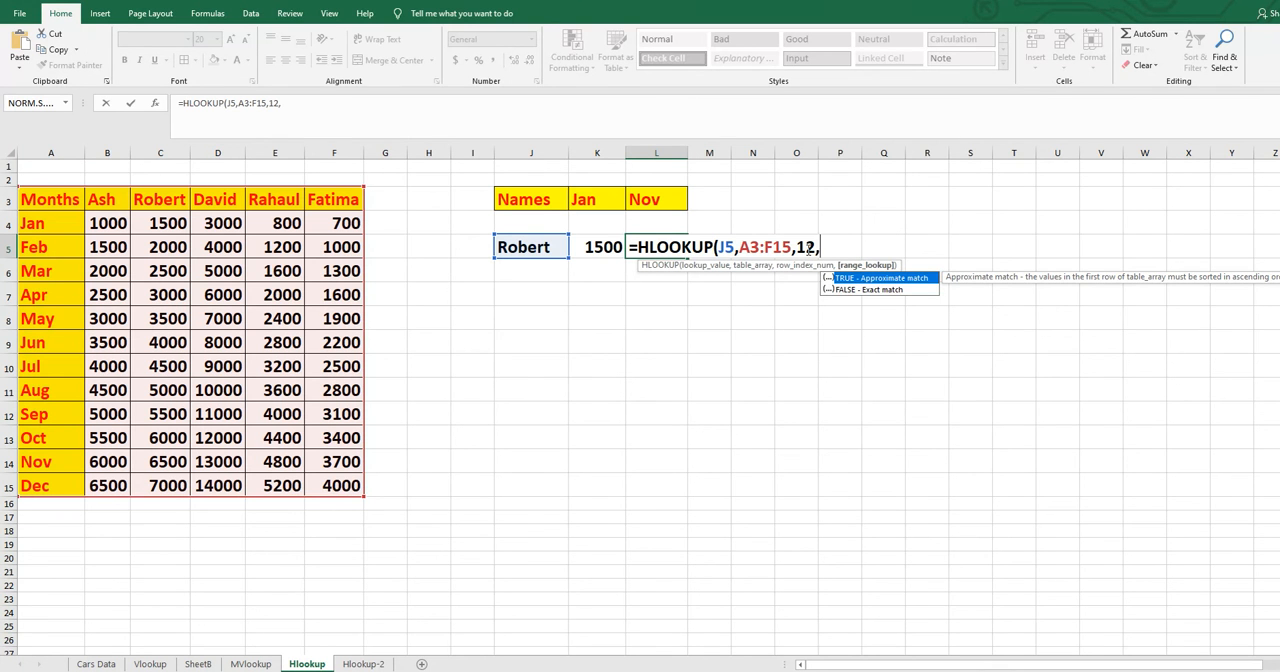
{"action": "type", "text": "0)"}
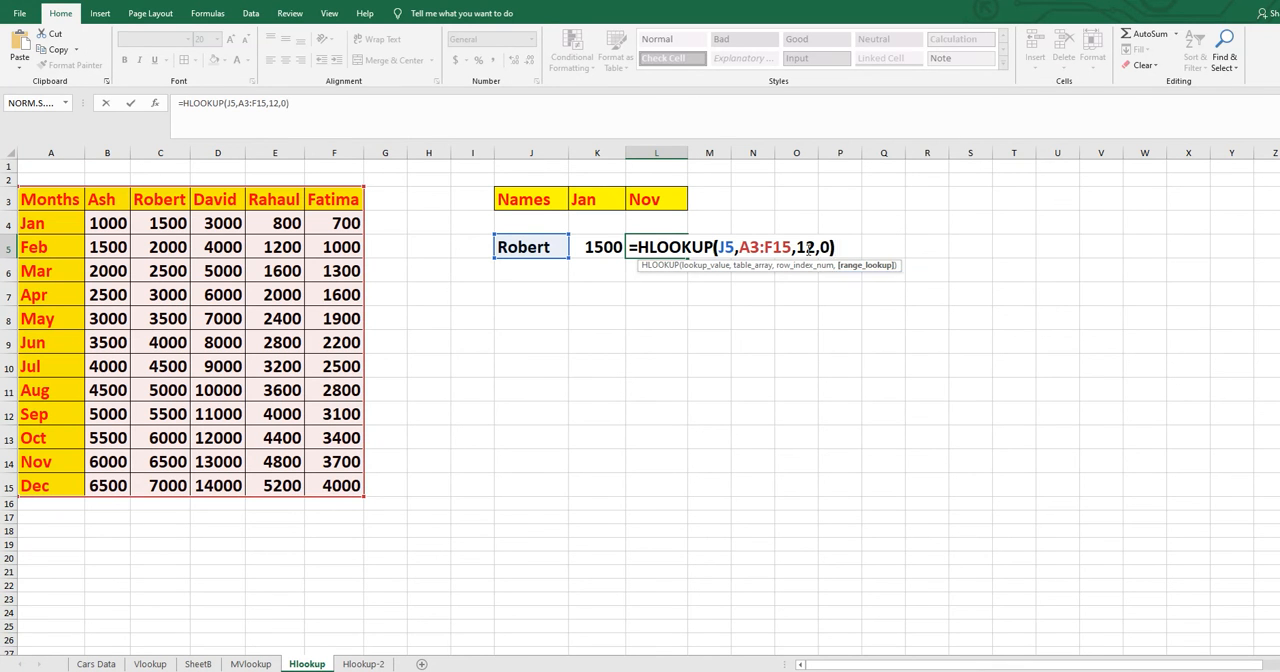
{"action": "key", "text": "Return"}
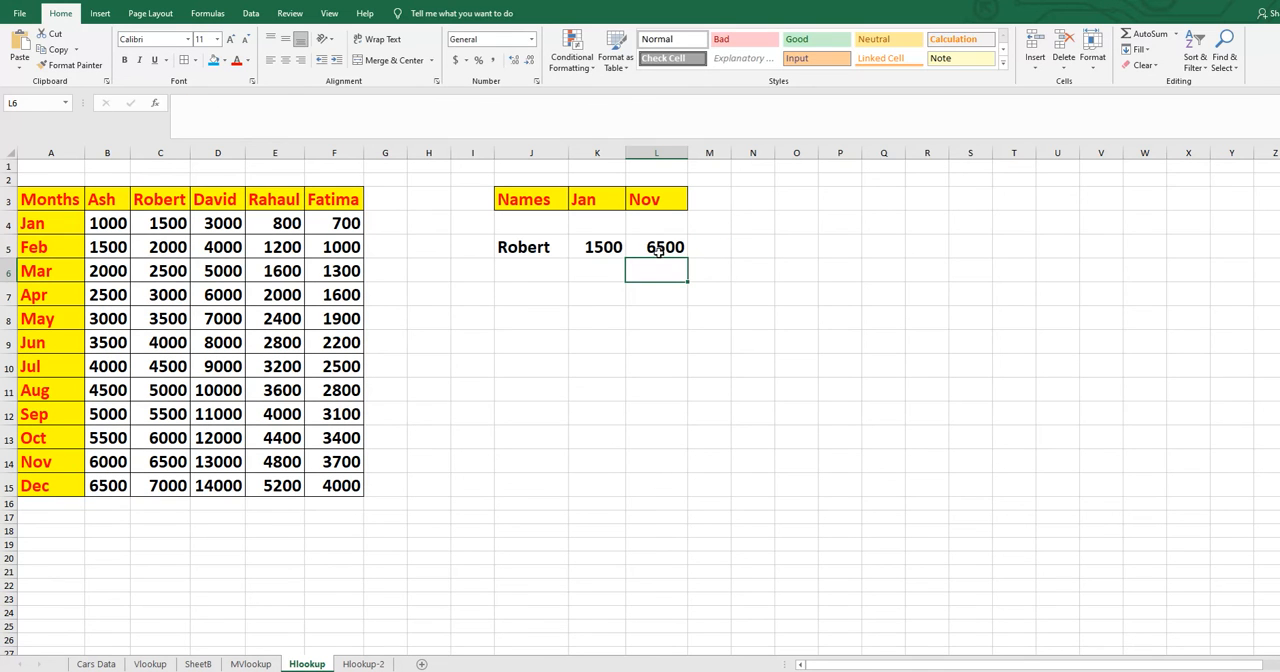
{"action": "left_click", "coordinate": [657, 246]}
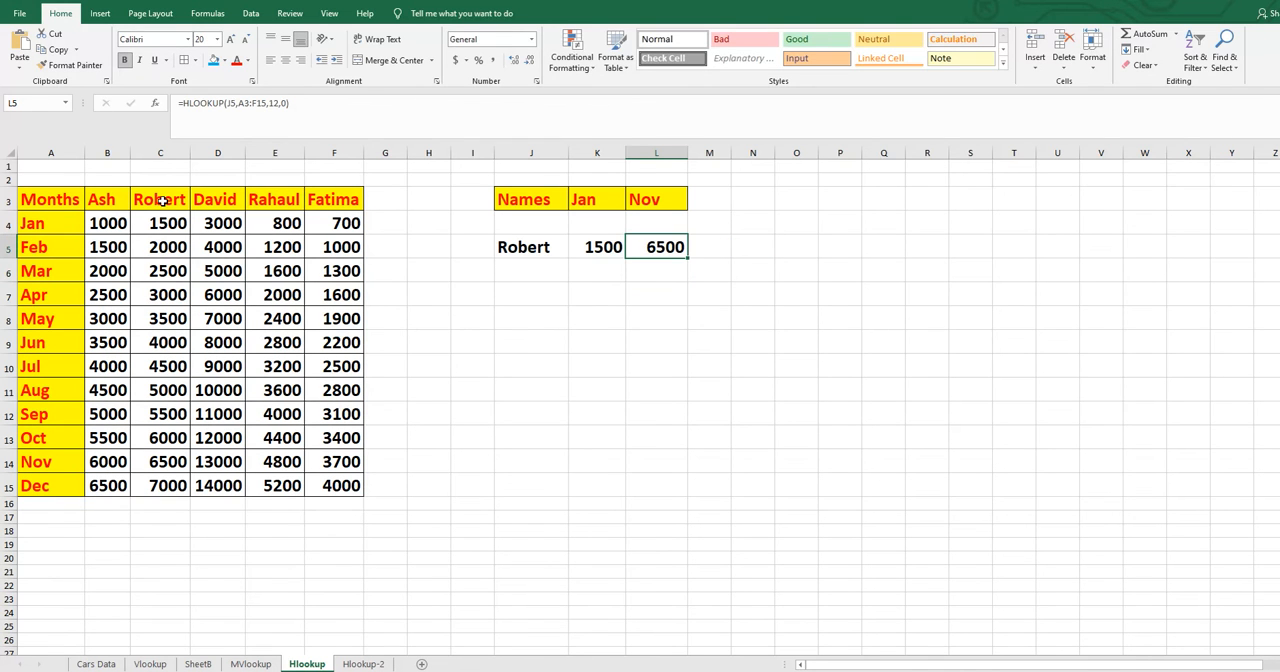
{"action": "left_click", "coordinate": [169, 150]}
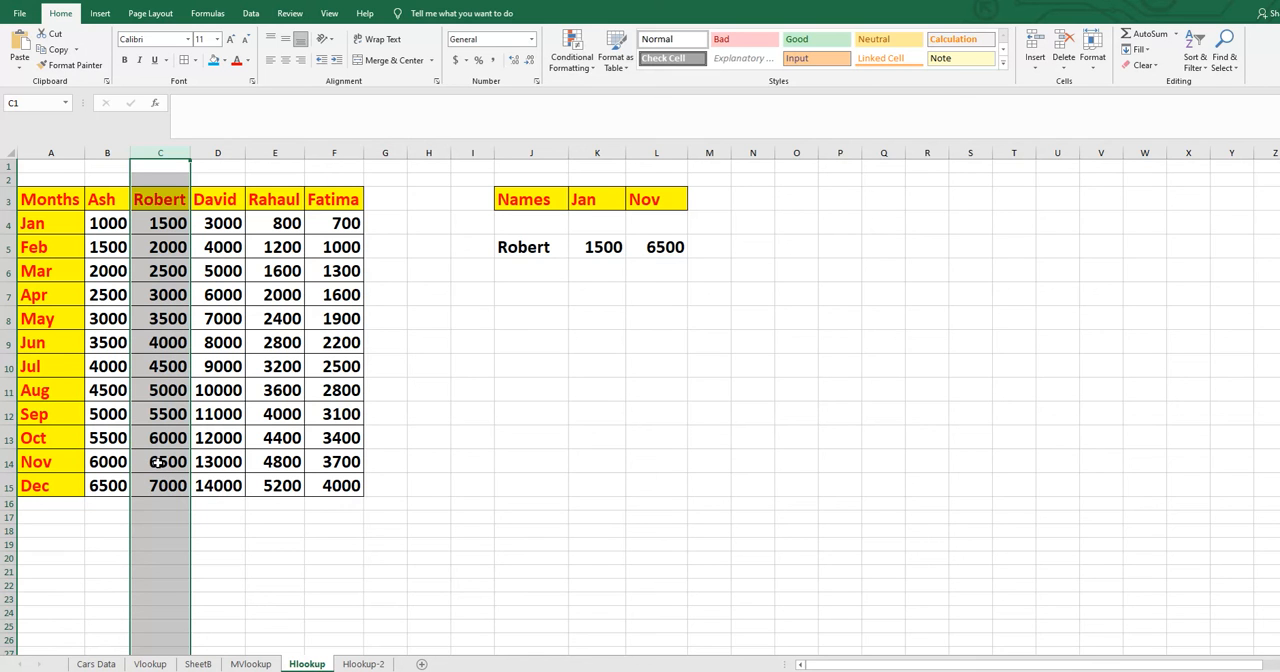
- Set the lookup name in J5 to the name heading column F and check the Nov result against F14
{"action": "double_click", "coordinate": [553, 249]}
{"action": "left_click_drag", "start_coordinate": [560, 247], "coordinate": [480, 242]}
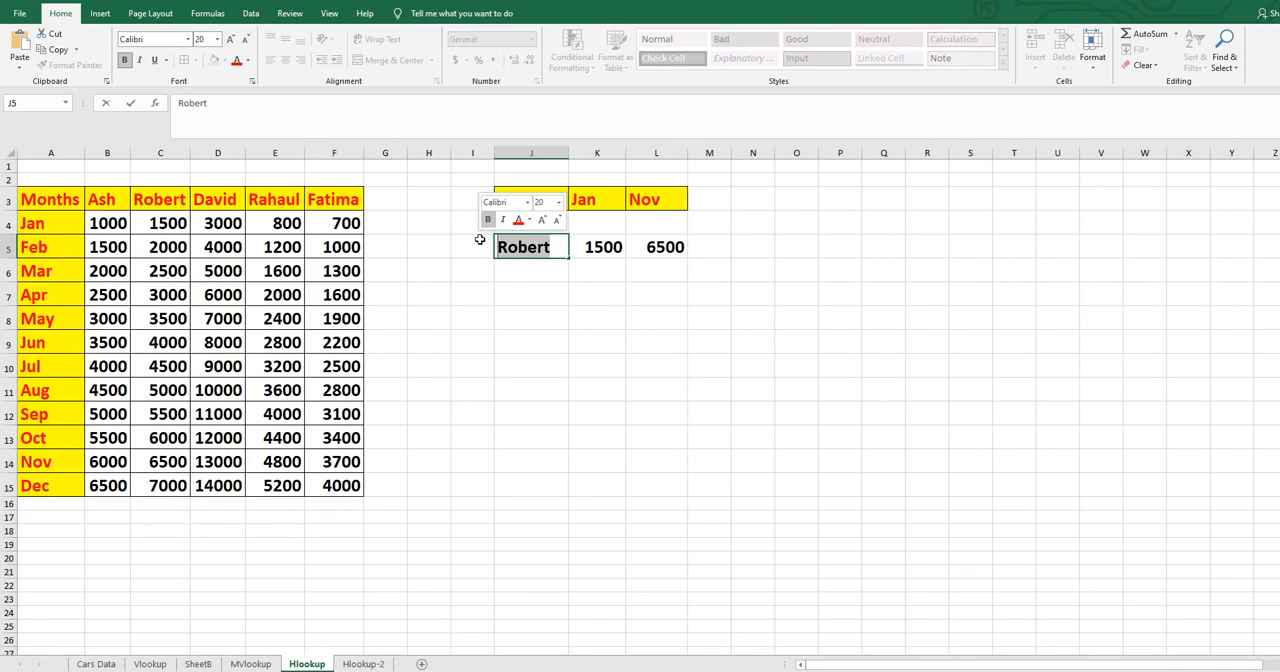
{"action": "type", "text": "Fatima"}
{"action": "key", "text": "Return"}
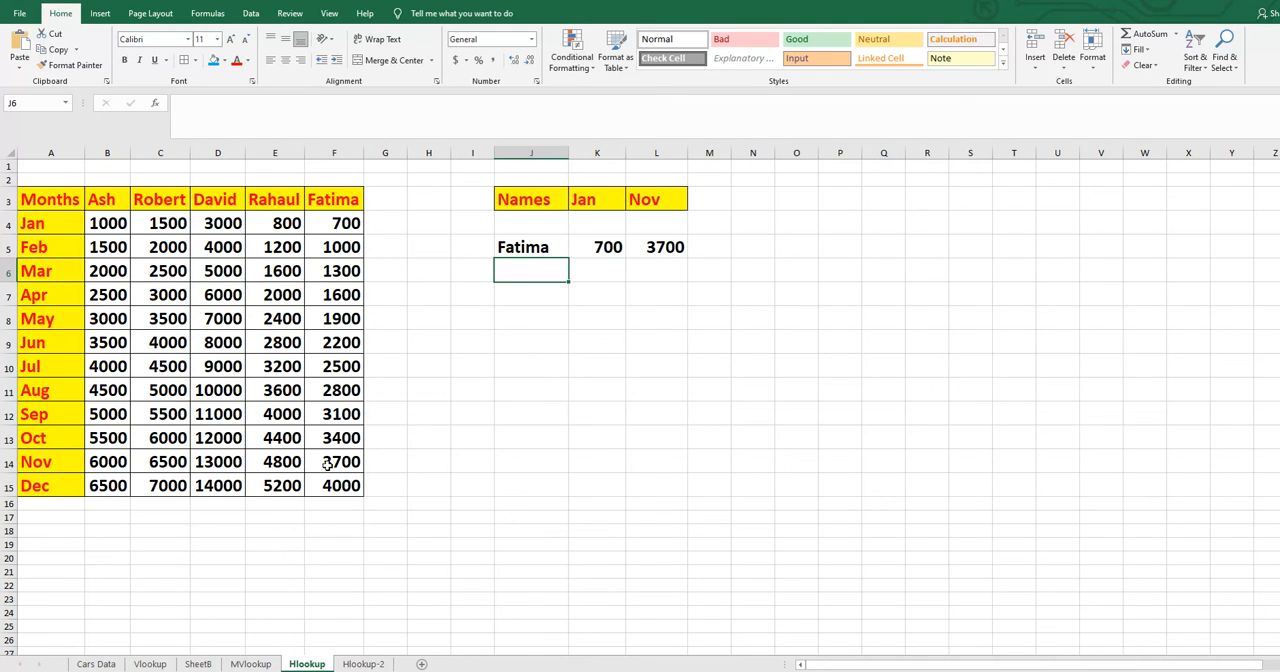
{"action": "left_click", "coordinate": [328, 464]}
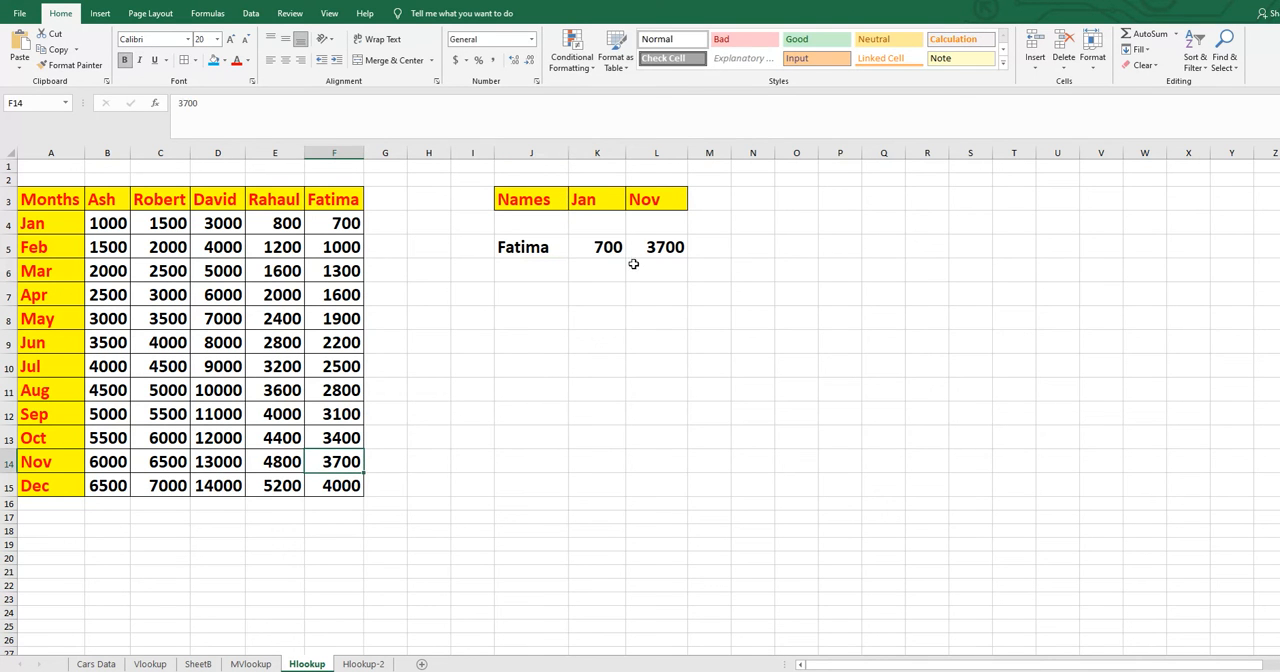
- Switch to the Hlookup-2 sheet, enter Chemistry in D19 and fit column D's width to its contents
{"action": "left_click", "coordinate": [372, 664]}
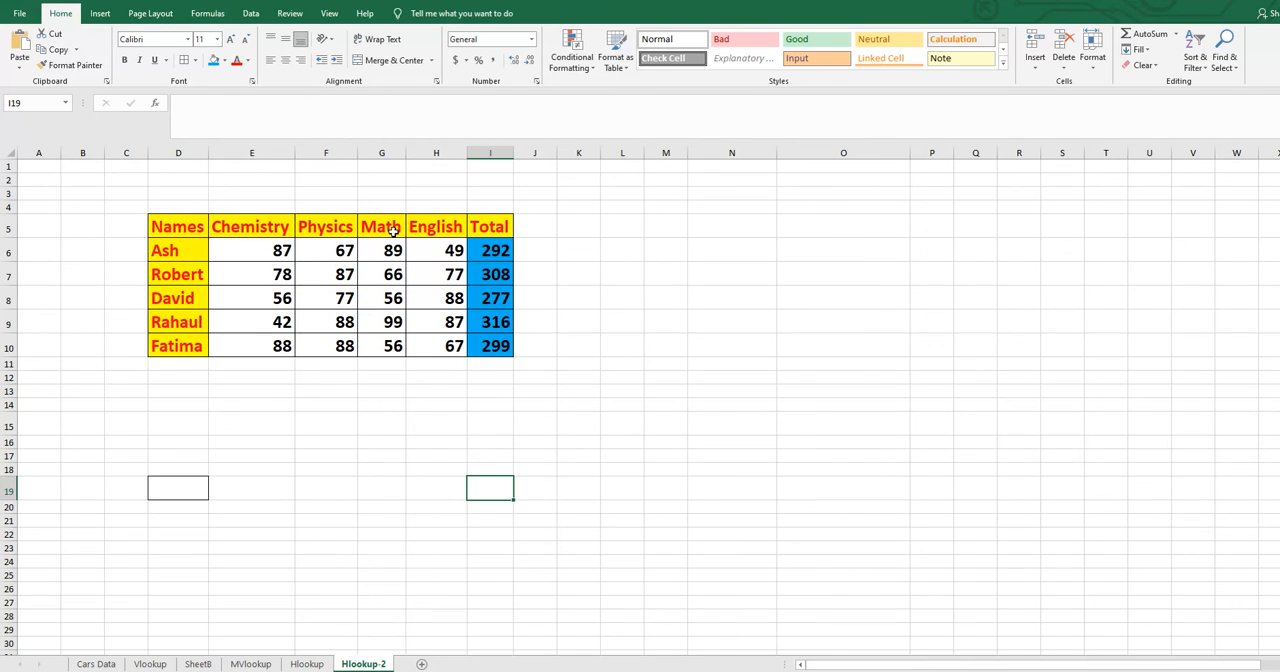
{"action": "left_click", "coordinate": [184, 483]}
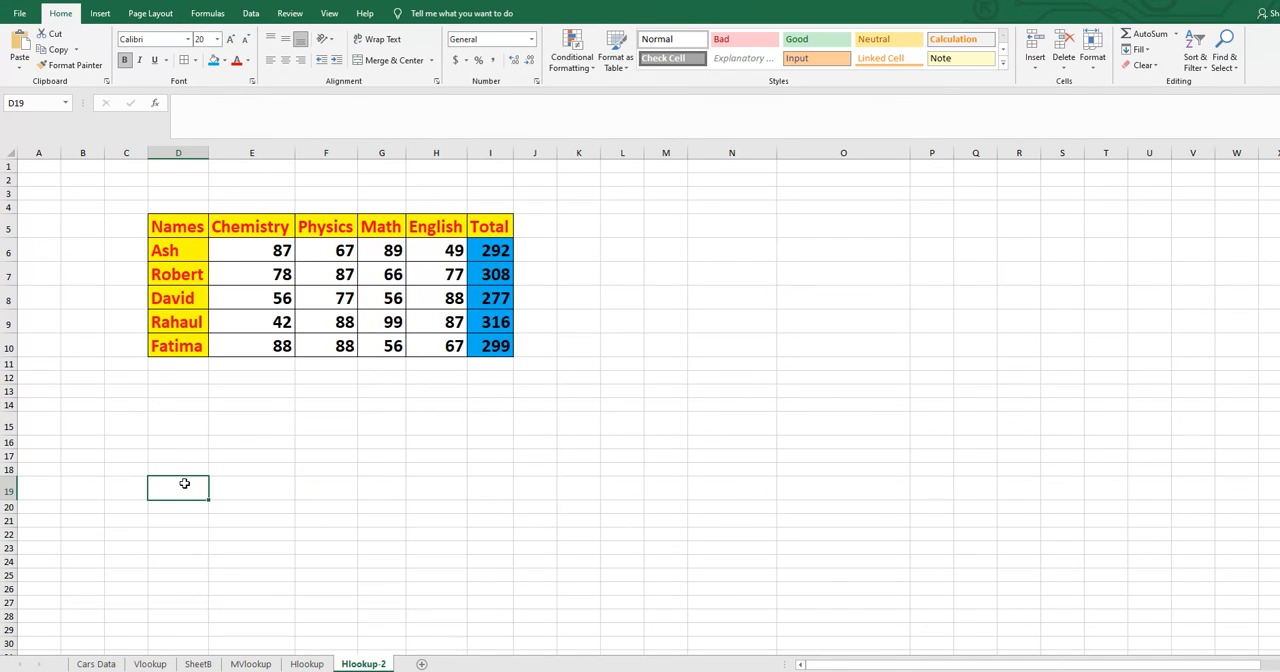
{"action": "type", "text": "Chemistry"}
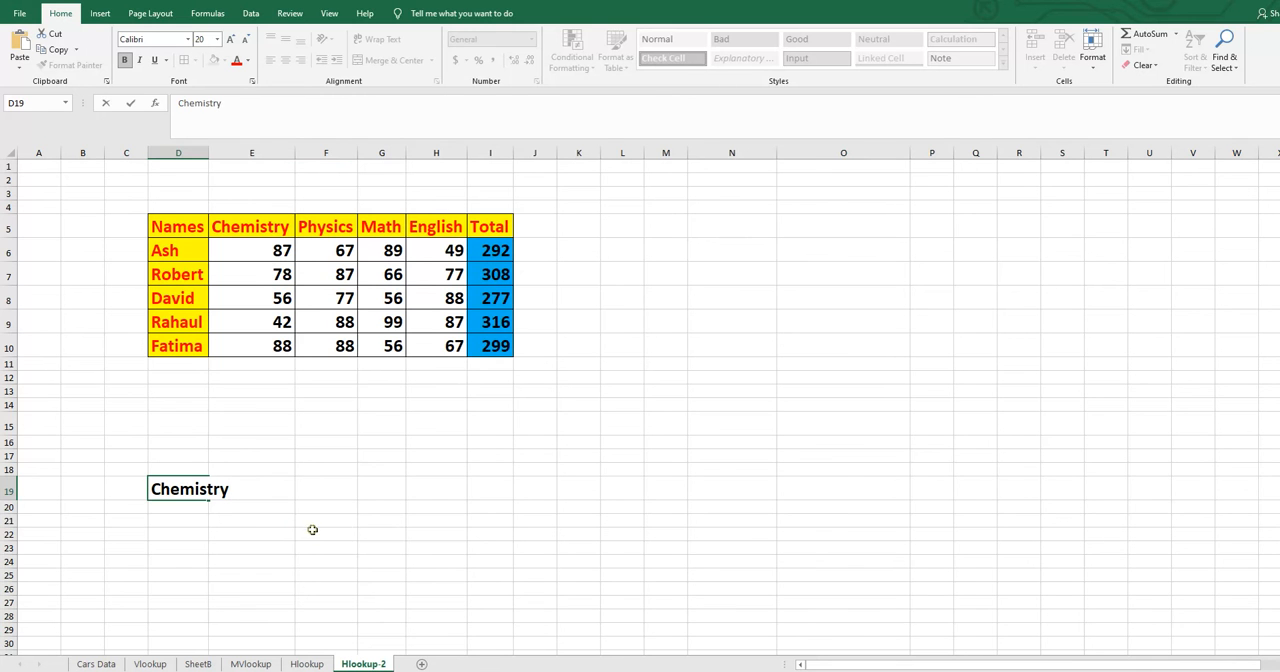
{"action": "left_click", "coordinate": [312, 529]}
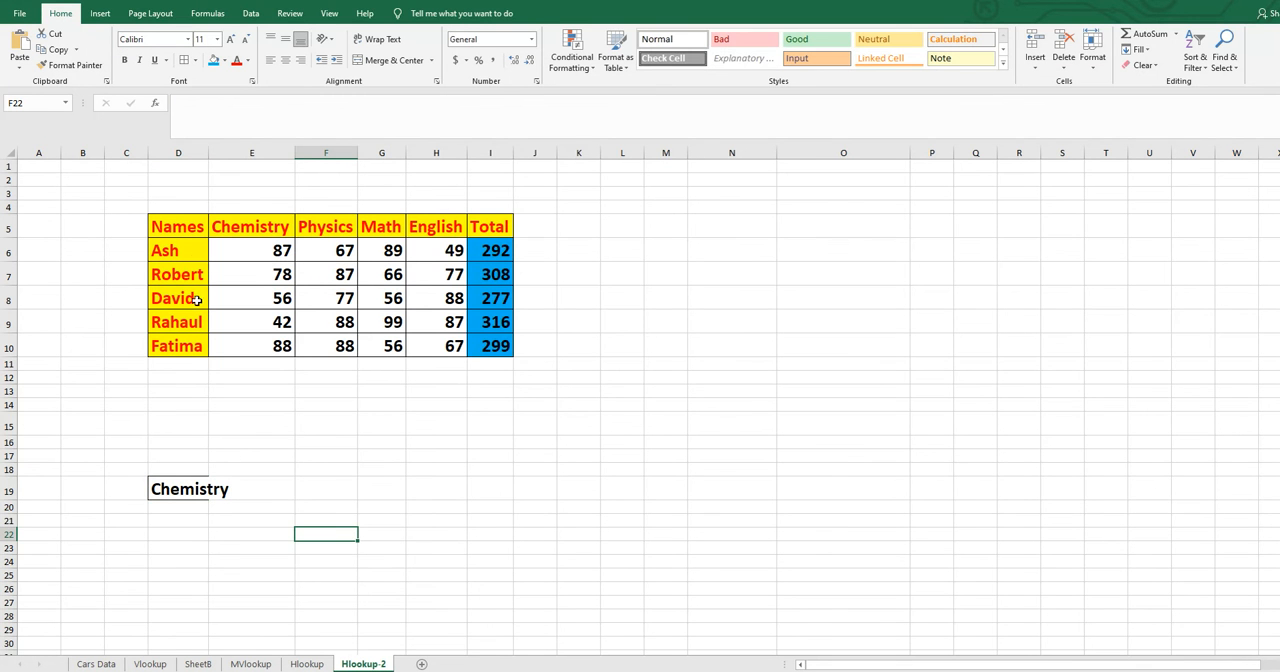
{"action": "double_click", "coordinate": [209, 152]}
- Start an HLOOKUP formula in E19 using D19 as the lookup value
{"action": "left_click", "coordinate": [283, 485]}
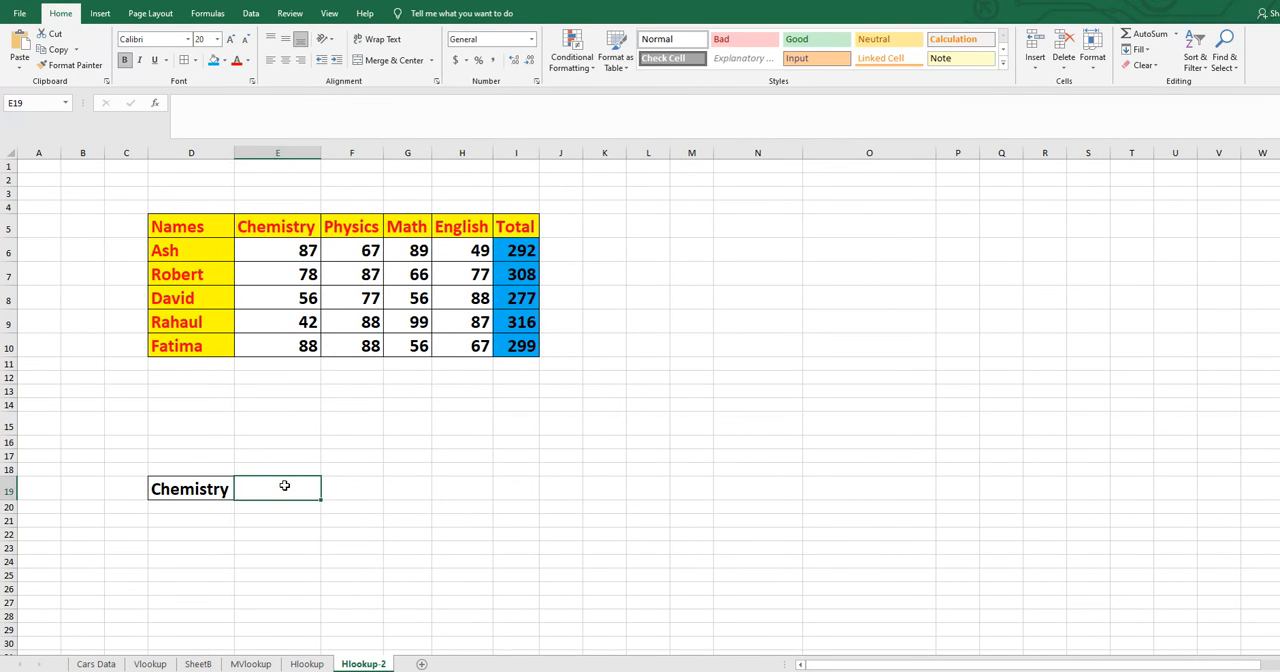
{"action": "type", "text": "="}
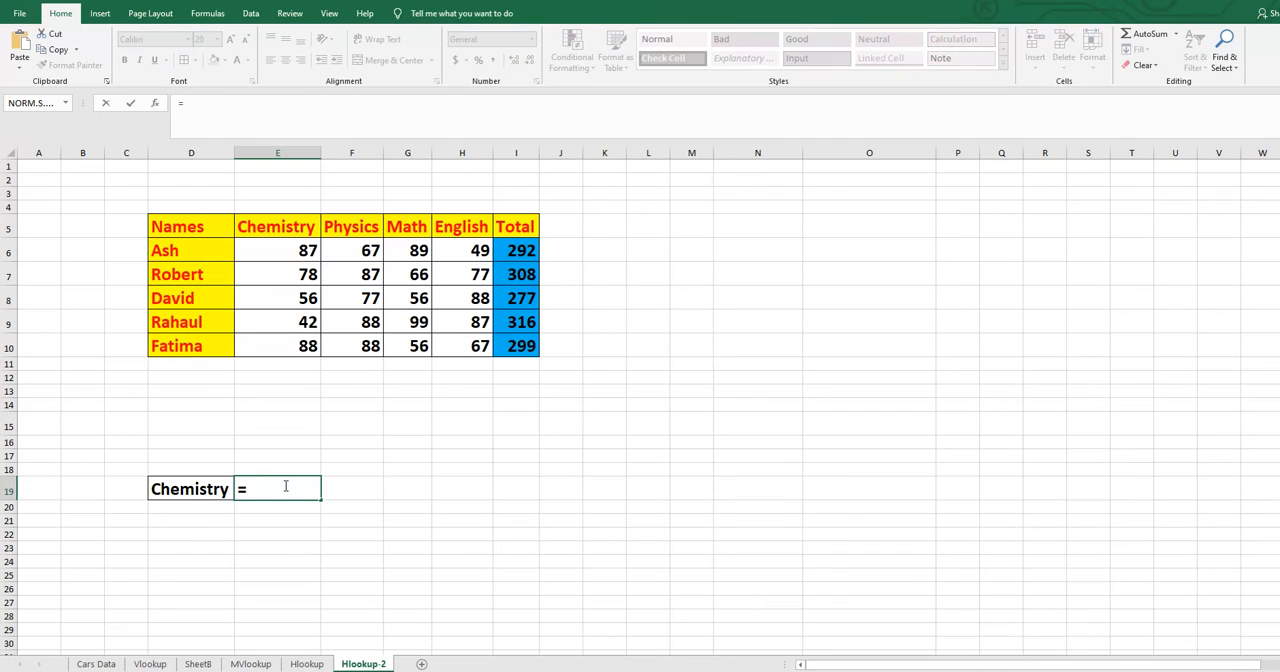
{"action": "type", "text": "hl"}
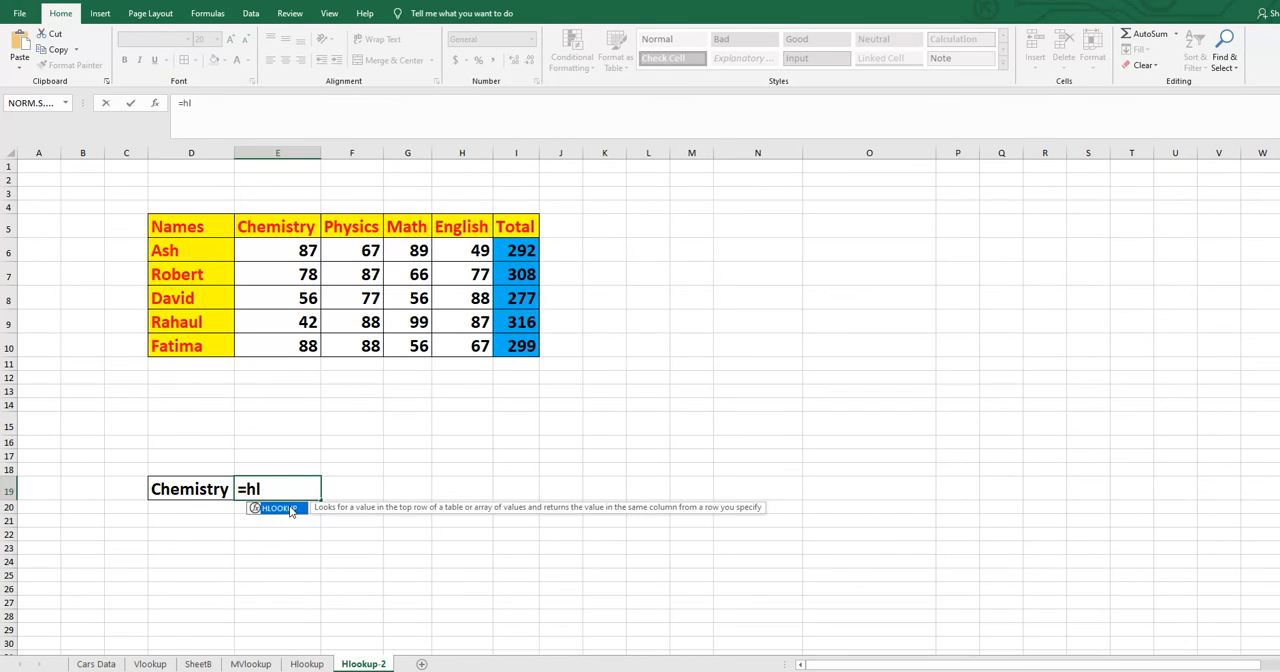
{"action": "double_click", "coordinate": [280, 508]}
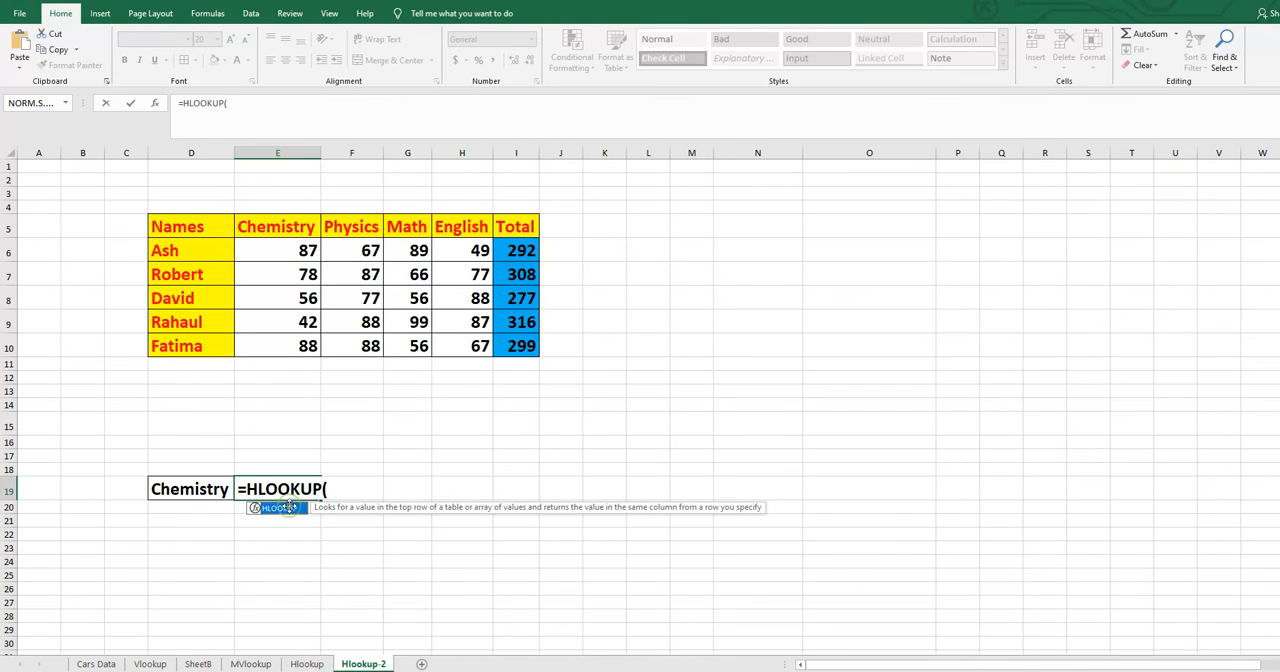
{"action": "left_click", "coordinate": [197, 488]}
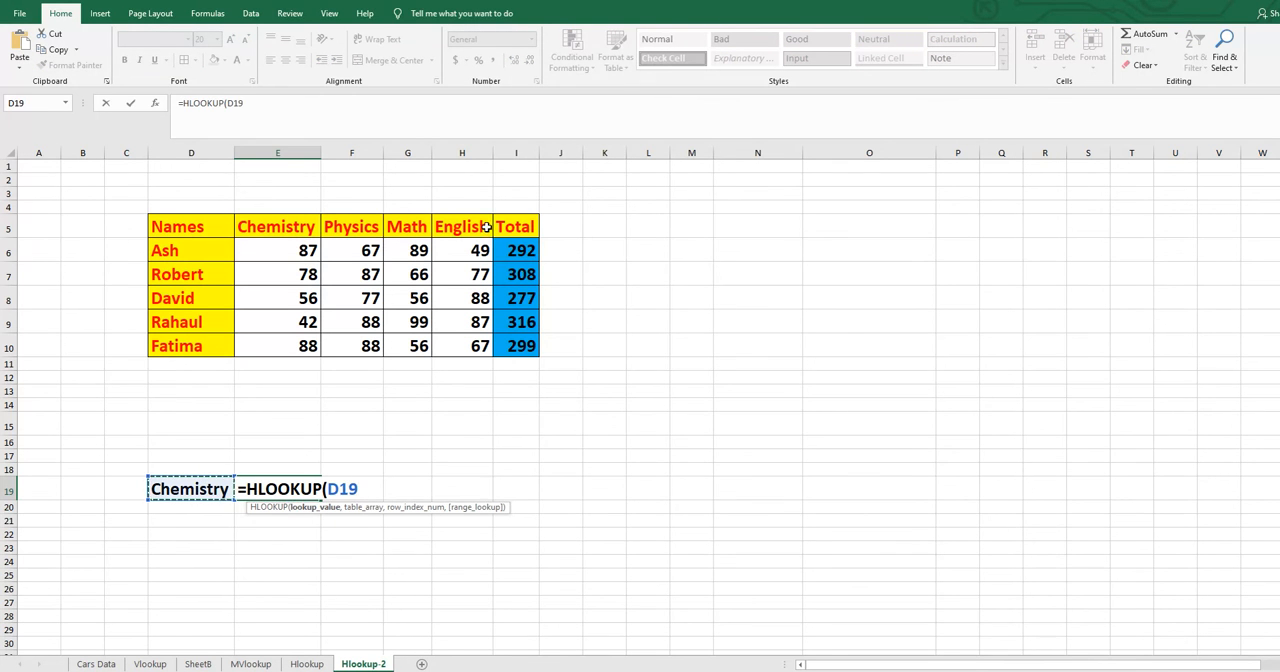
{"action": "type", "text": ","}
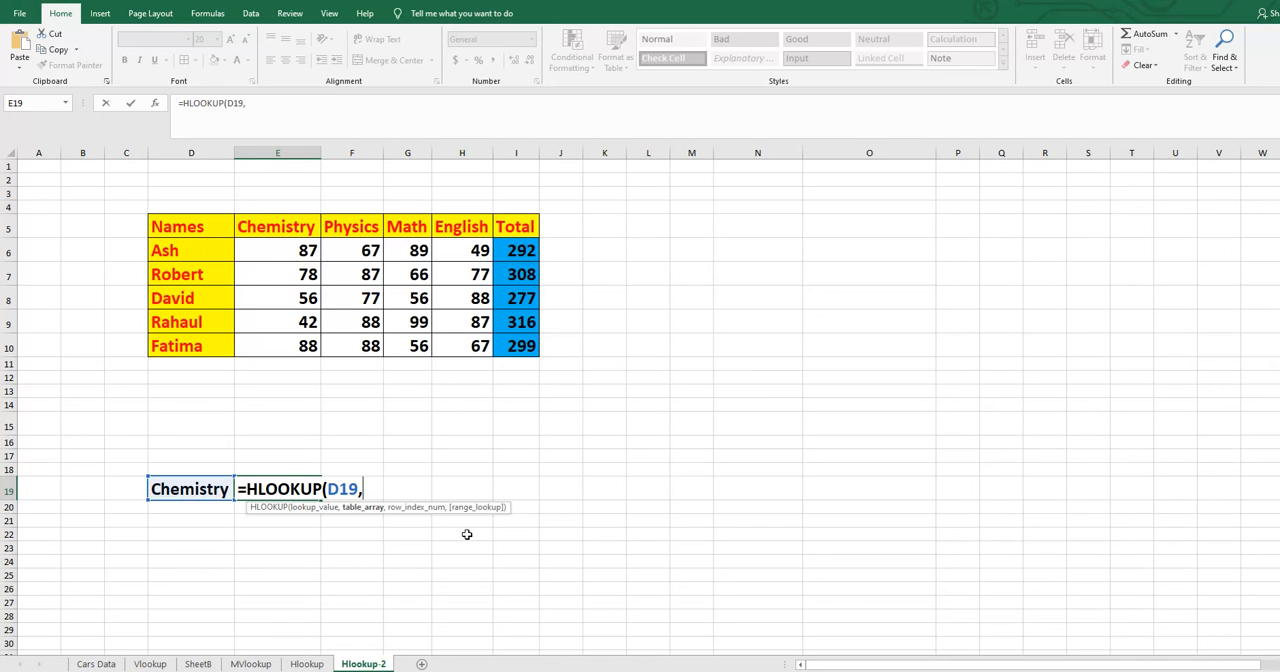
- Complete the E19 HLOOKUP formula with table range D5:I10, row index 2 and match type 0, and check its result against E6
{"action": "left_click_drag", "start_coordinate": [183, 228], "coordinate": [522, 348]}
{"action": "type", "text": ","}
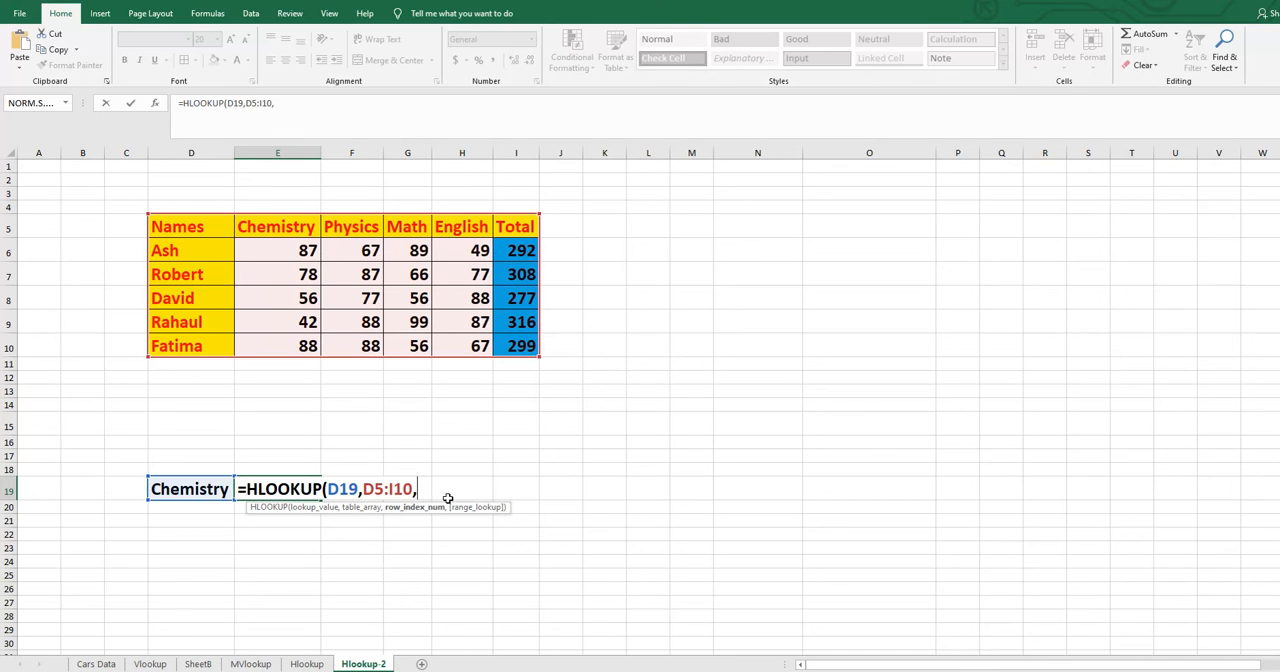
{"action": "type", "text": "2,"}
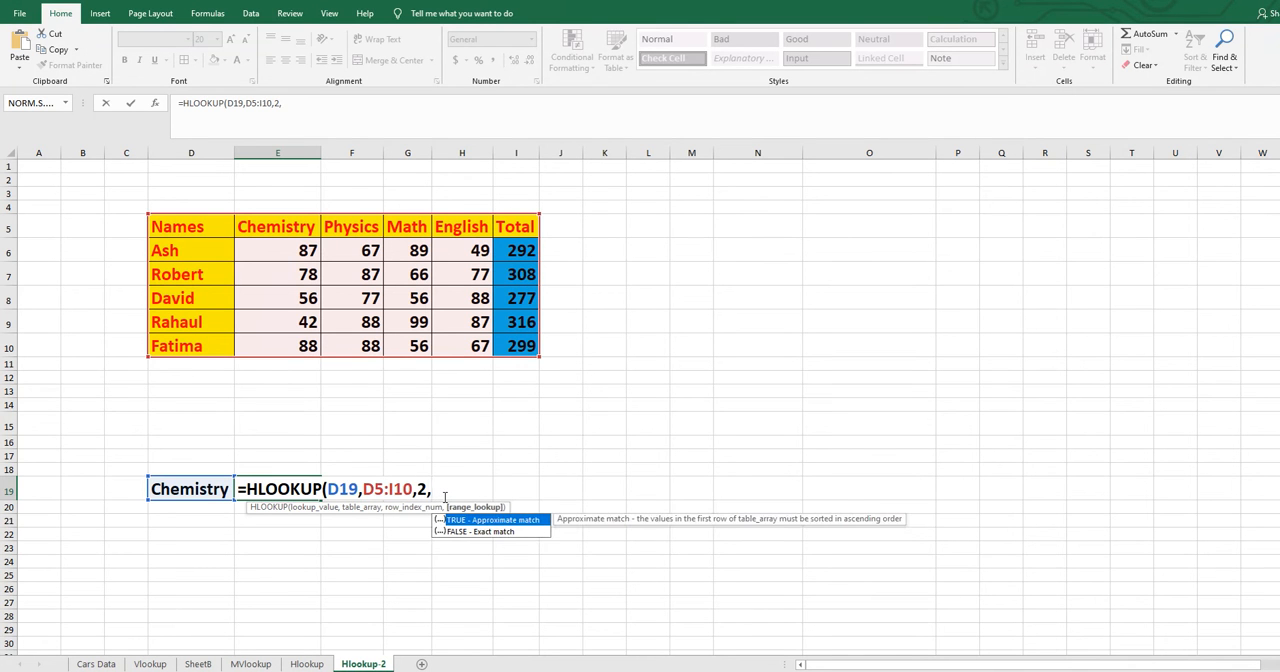
{"action": "type", "text": "0)"}
{"action": "key", "text": "Return"}
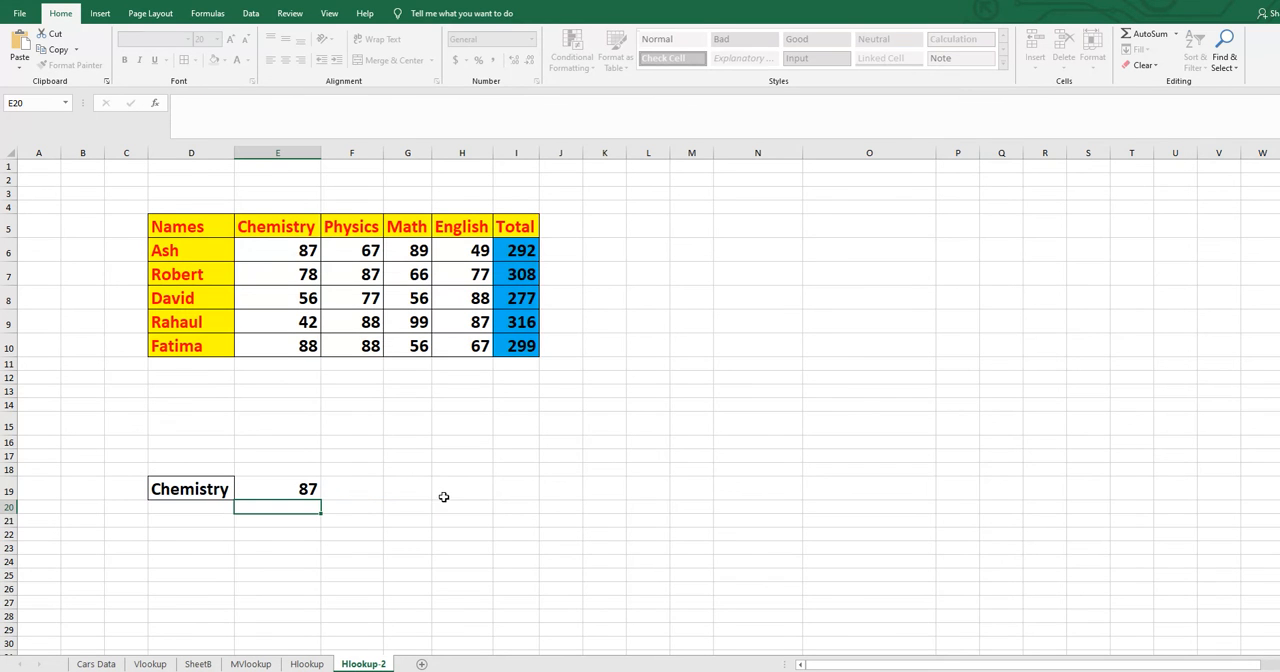
{"action": "left_click", "coordinate": [285, 247]}
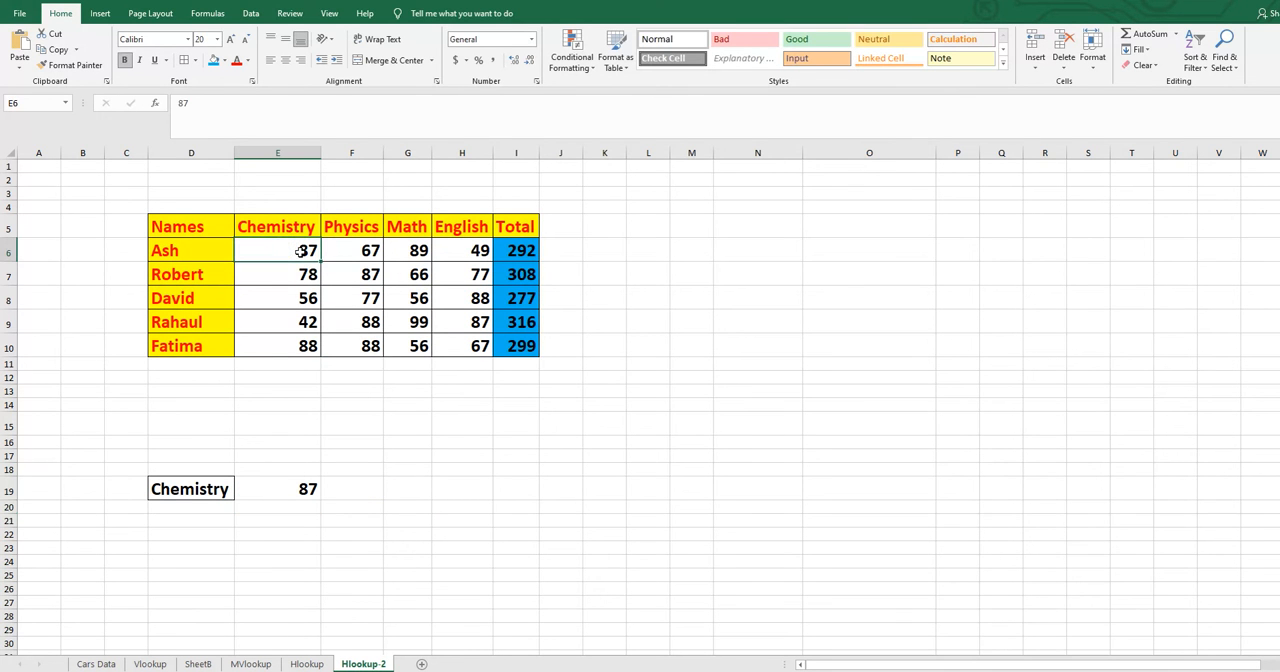
- Change the lookup subject in D19 to Math
{"action": "left_click", "coordinate": [228, 489]}
{"action": "double_click", "coordinate": [228, 489]}
{"action": "left_click_drag", "start_coordinate": [228, 489], "coordinate": [149, 489]}
{"action": "type", "text": "Math"}
{"action": "key", "text": "Return"}
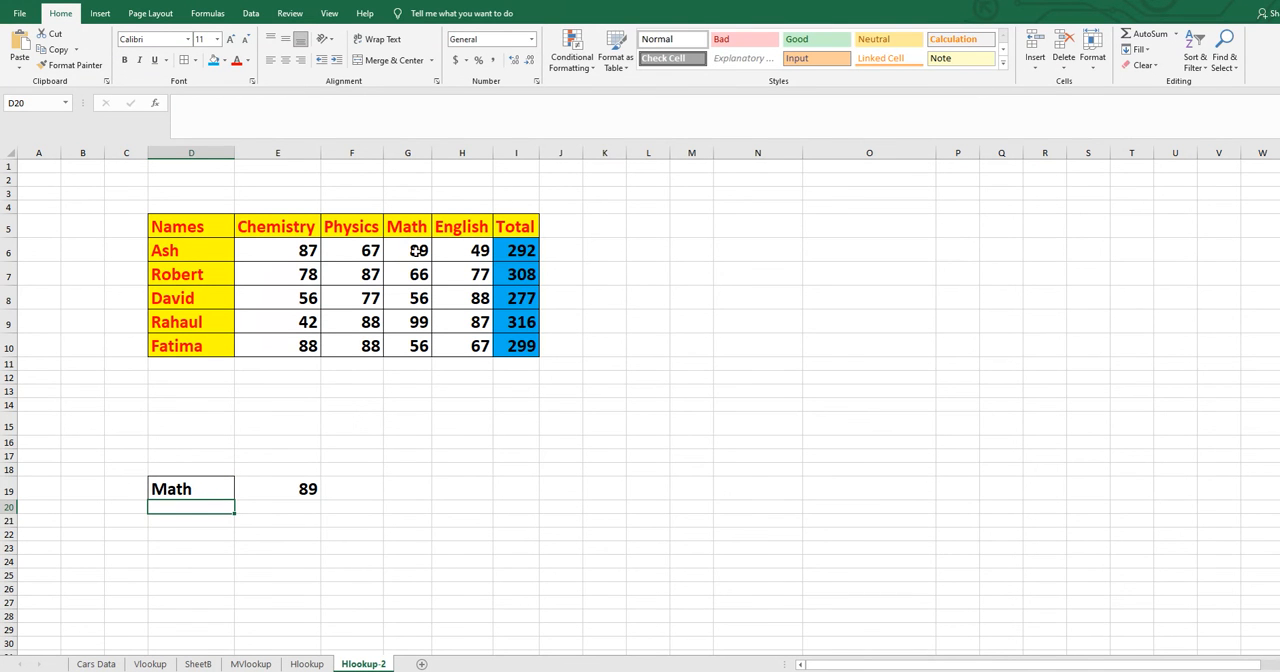
- Replace the lookup subject in D19 with Total
{"action": "left_click", "coordinate": [200, 489]}
{"action": "double_click", "coordinate": [203, 489]}
{"action": "left_click_drag", "start_coordinate": [203, 489], "coordinate": [122, 471]}
{"action": "type", "text": "Total"}
{"action": "key", "text": "Return"}
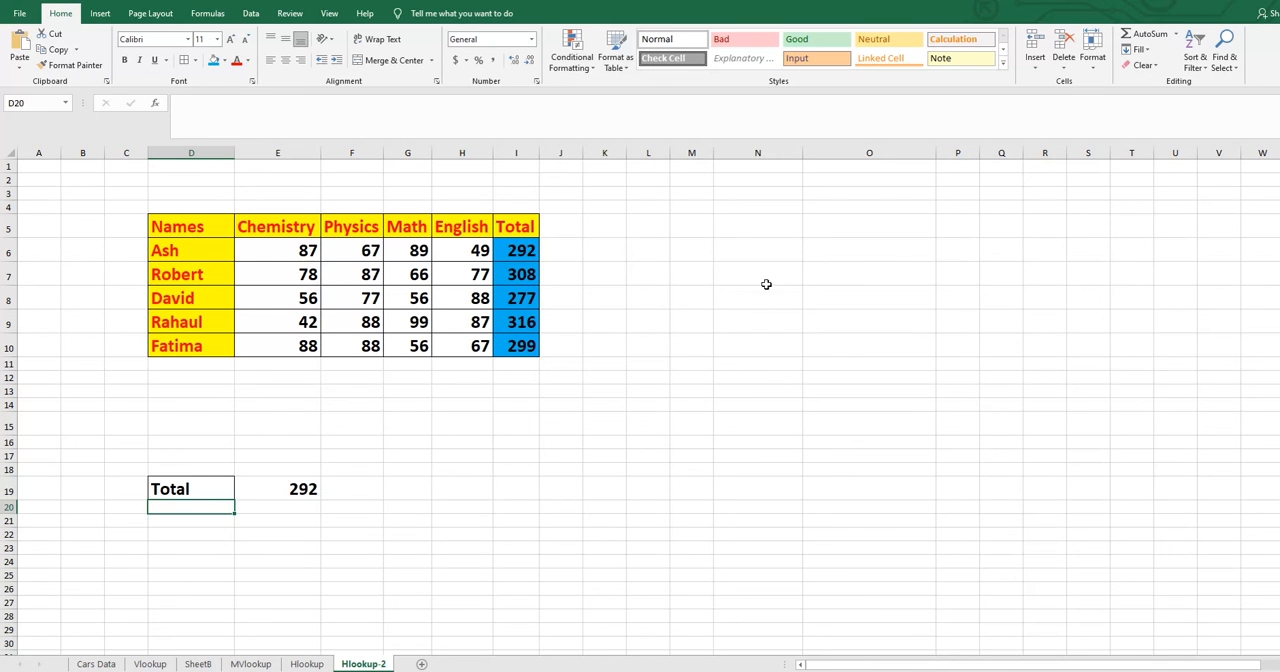
- Add a List data validation to N5 with the headings E5:I5 as its source, and choose Physics from it
{"action": "left_click", "coordinate": [747, 226]}
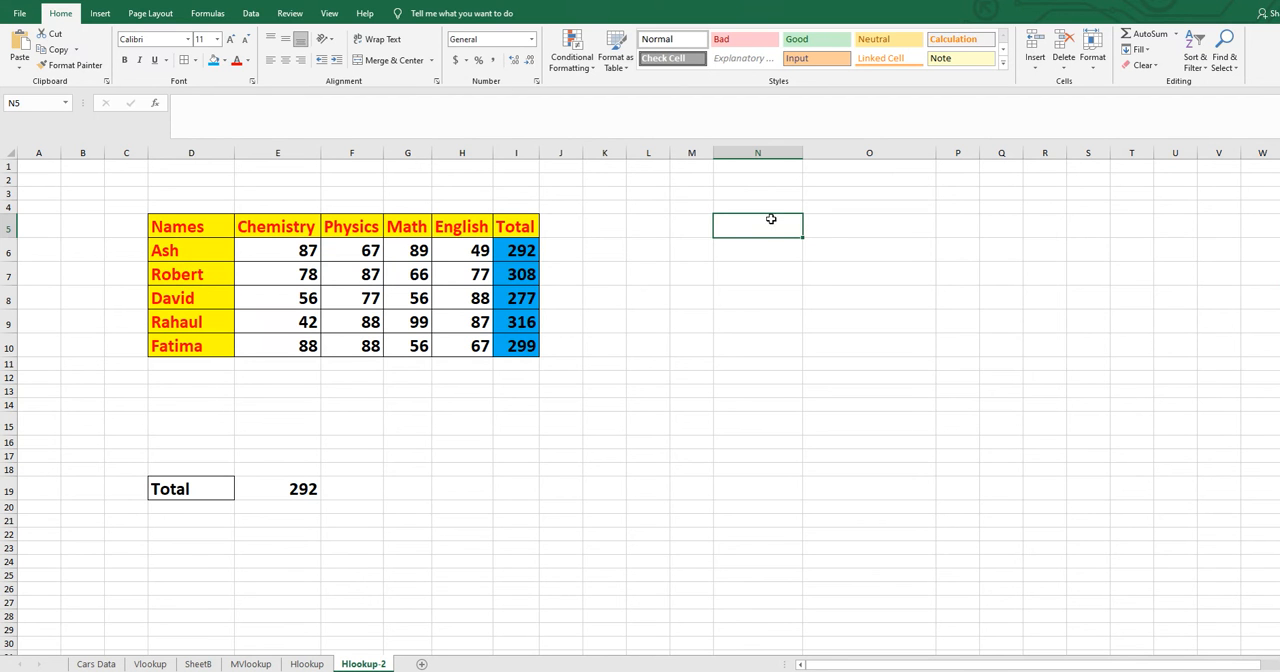
{"action": "left_click", "coordinate": [254, 15]}
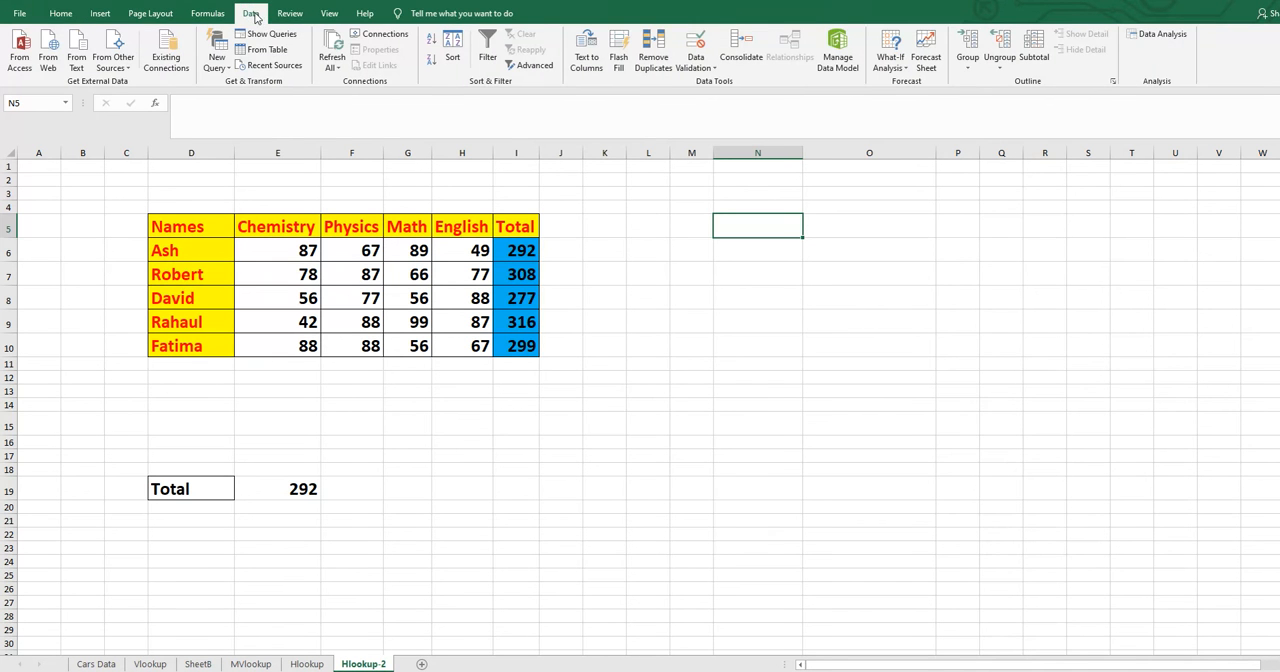
{"action": "left_click", "coordinate": [697, 42]}
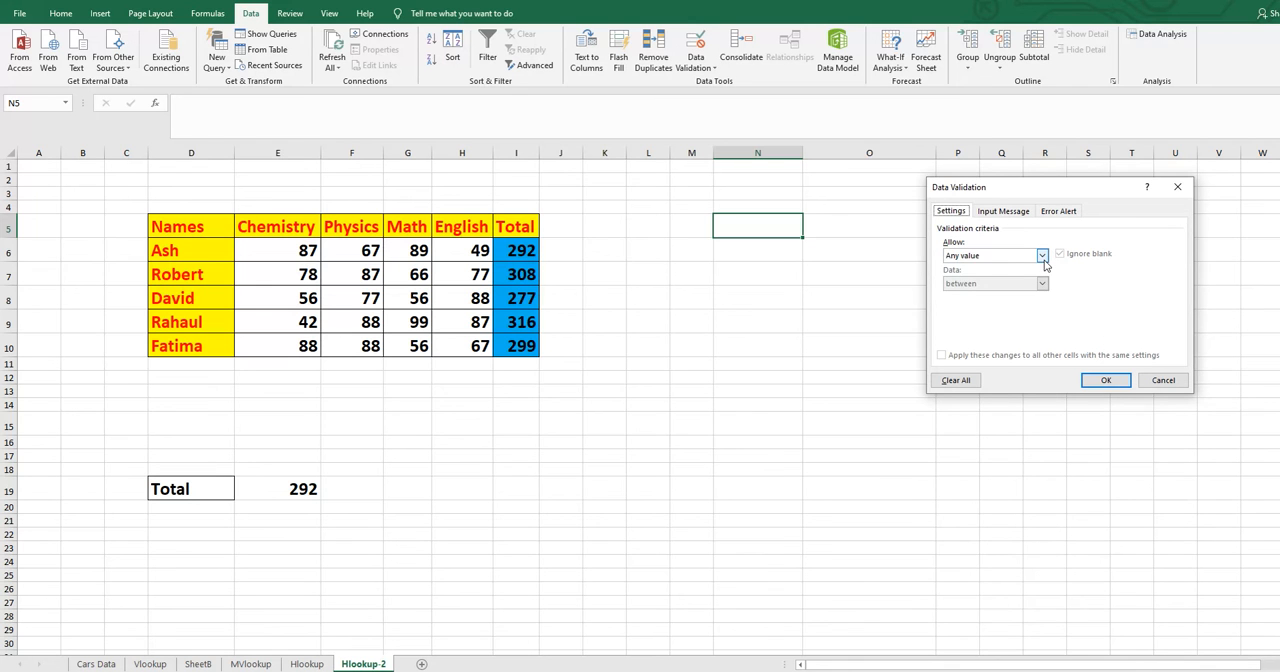
{"action": "left_click", "coordinate": [1042, 256]}
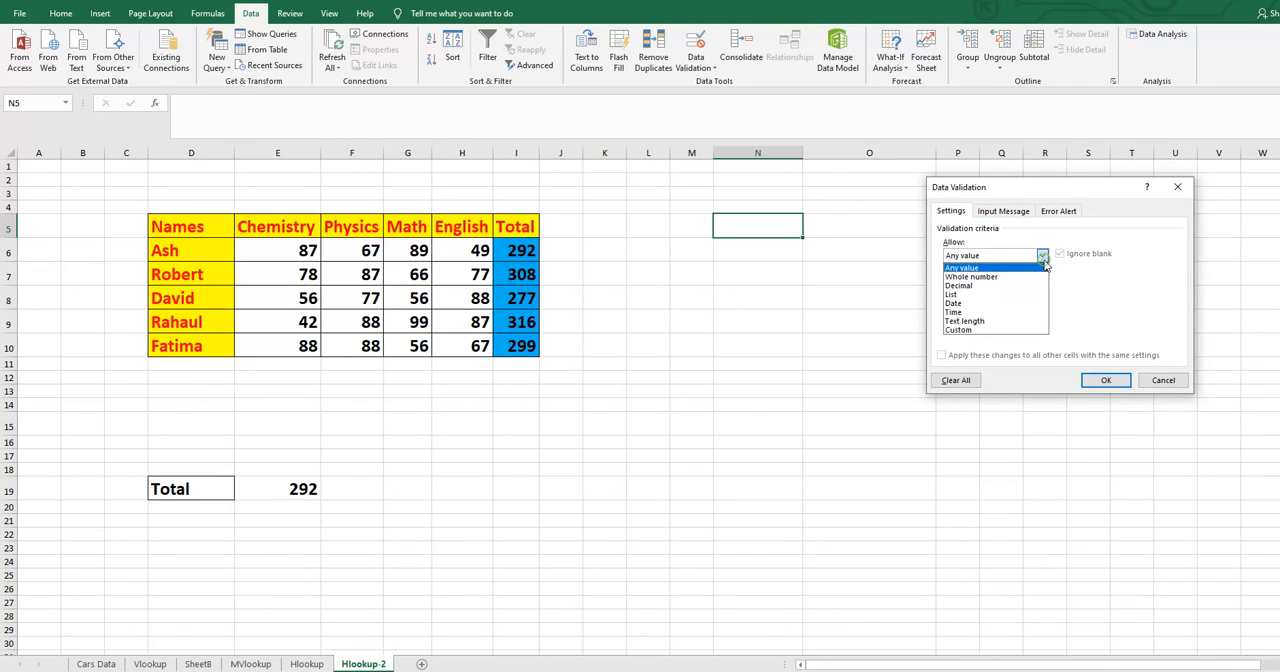
{"action": "left_click", "coordinate": [954, 295]}
{"action": "left_click", "coordinate": [951, 311]}
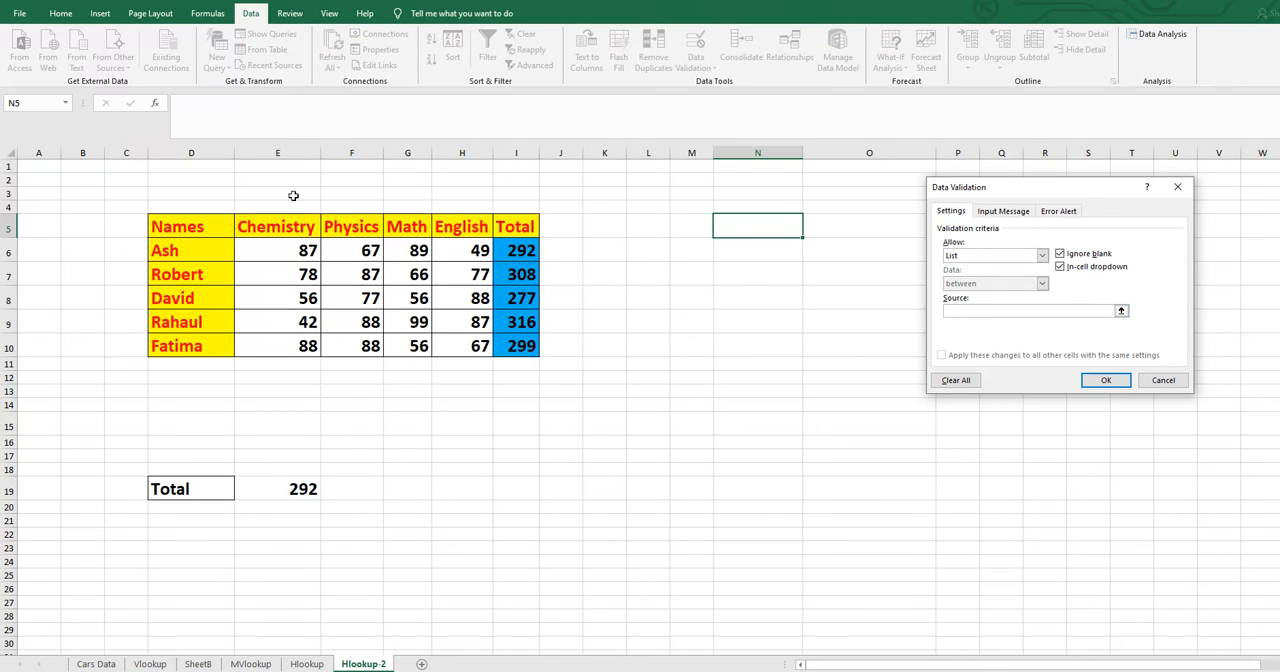
{"action": "left_click_drag", "start_coordinate": [248, 228], "coordinate": [512, 230]}
{"action": "left_click", "coordinate": [1103, 381]}
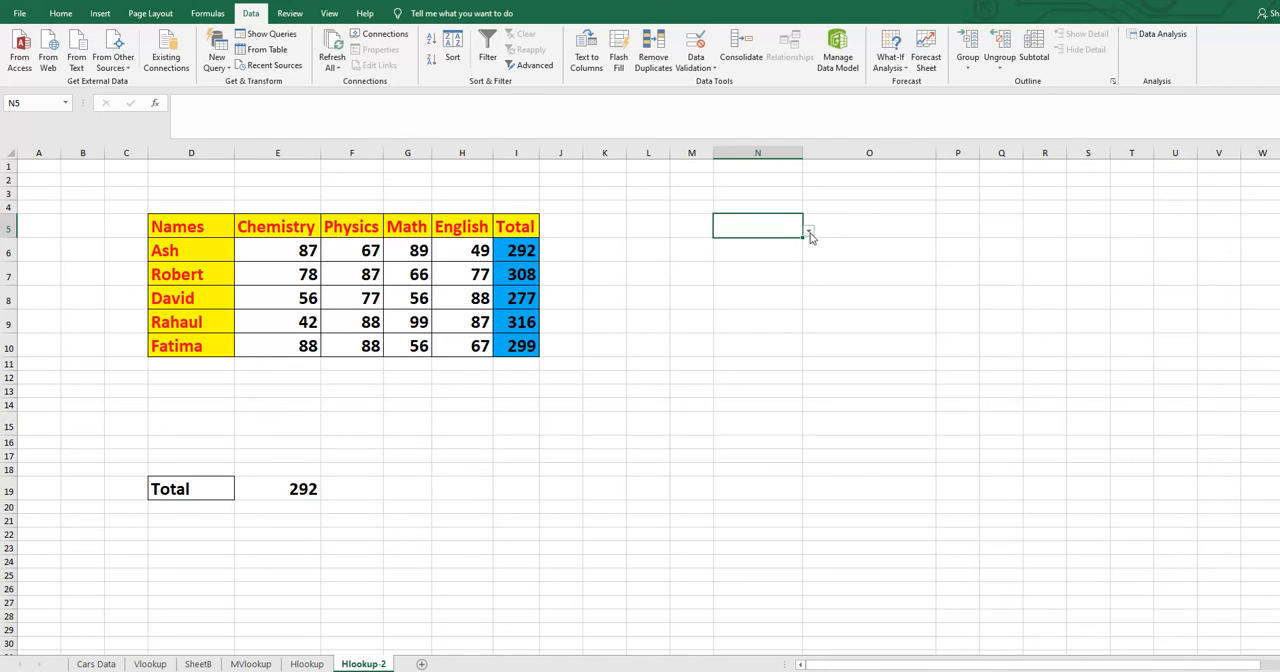
{"action": "left_click", "coordinate": [809, 232]}
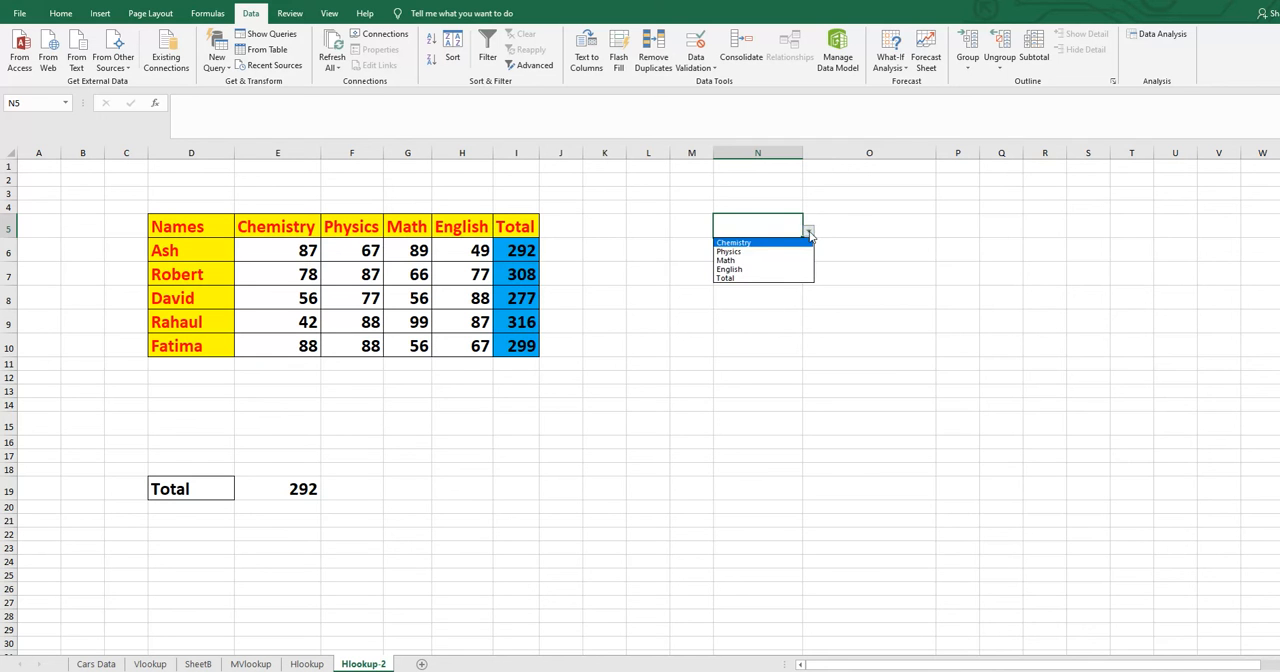
{"action": "left_click", "coordinate": [742, 253]}
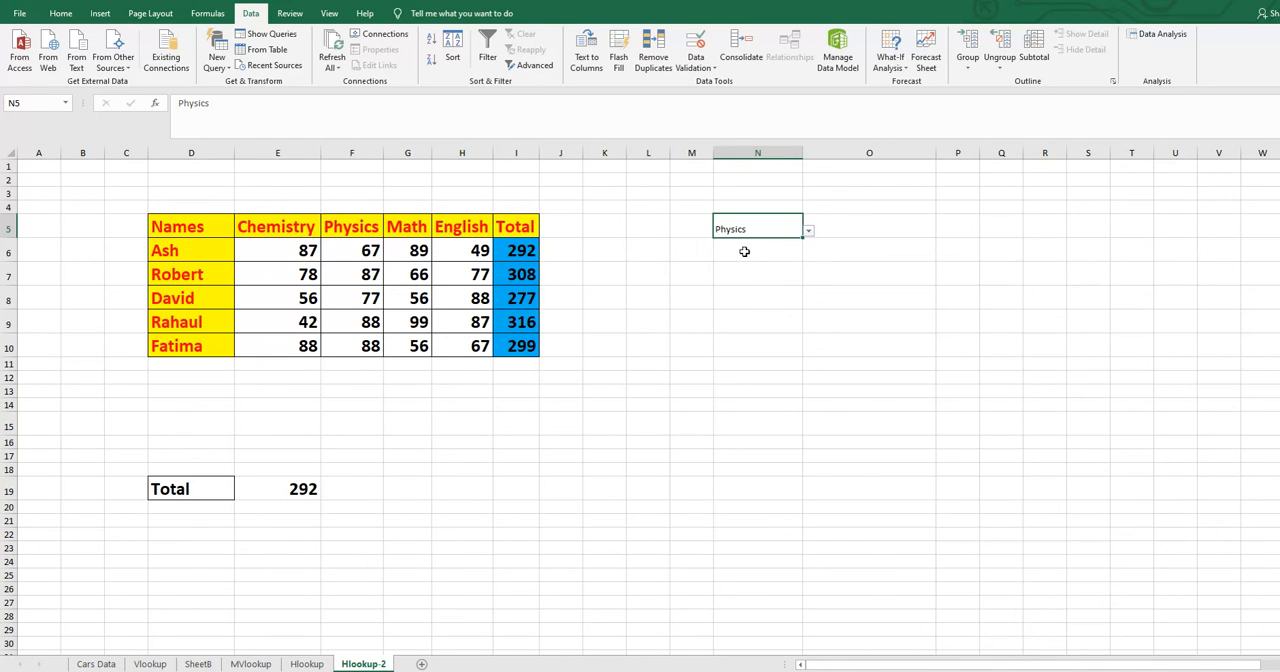
- Format cell O5 as bold with font size 20
{"action": "left_click", "coordinate": [847, 223]}
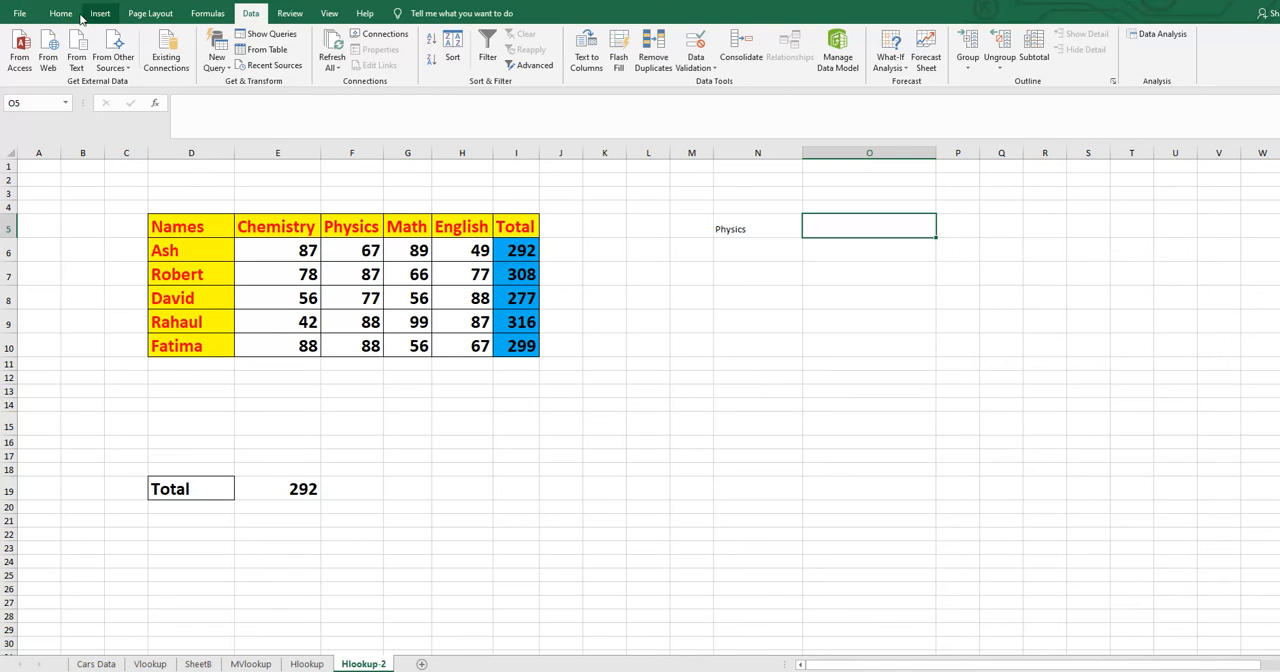
{"action": "left_click", "coordinate": [62, 13]}
{"action": "left_click", "coordinate": [125, 61]}
{"action": "left_click", "coordinate": [216, 40]}
{"action": "left_click", "coordinate": [201, 160]}
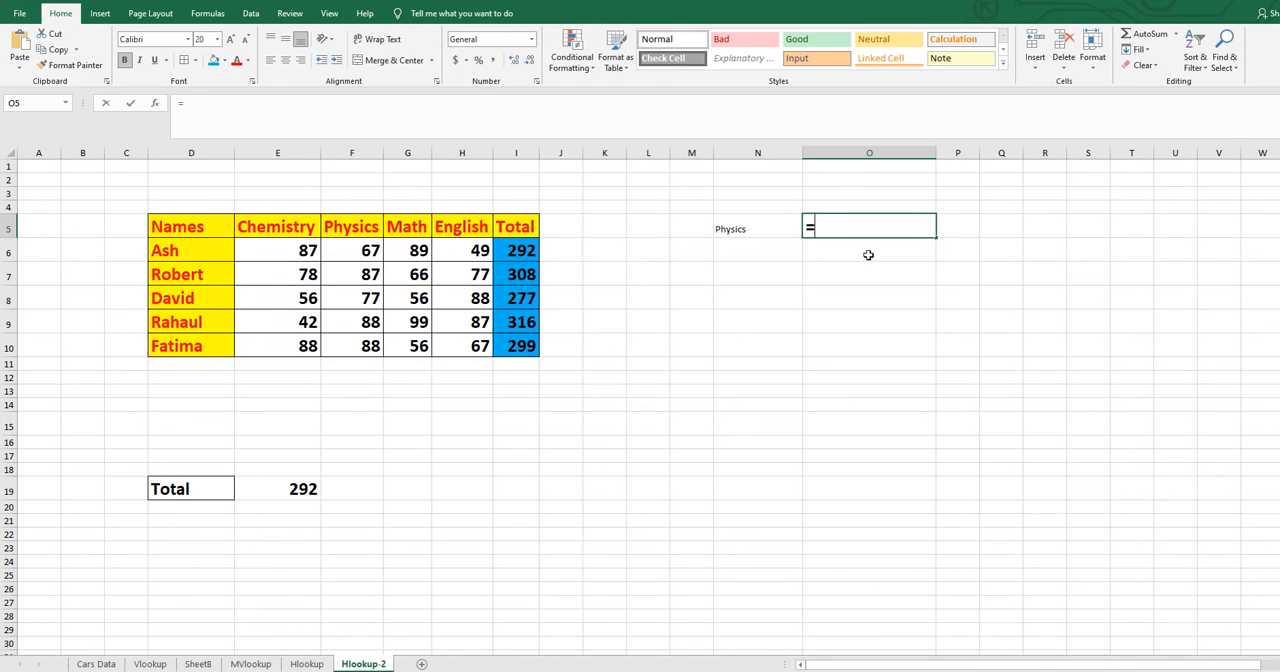
- Start an HLOOKUP formula in O5 using N5 as the lookup value
{"action": "type", "text": "="}
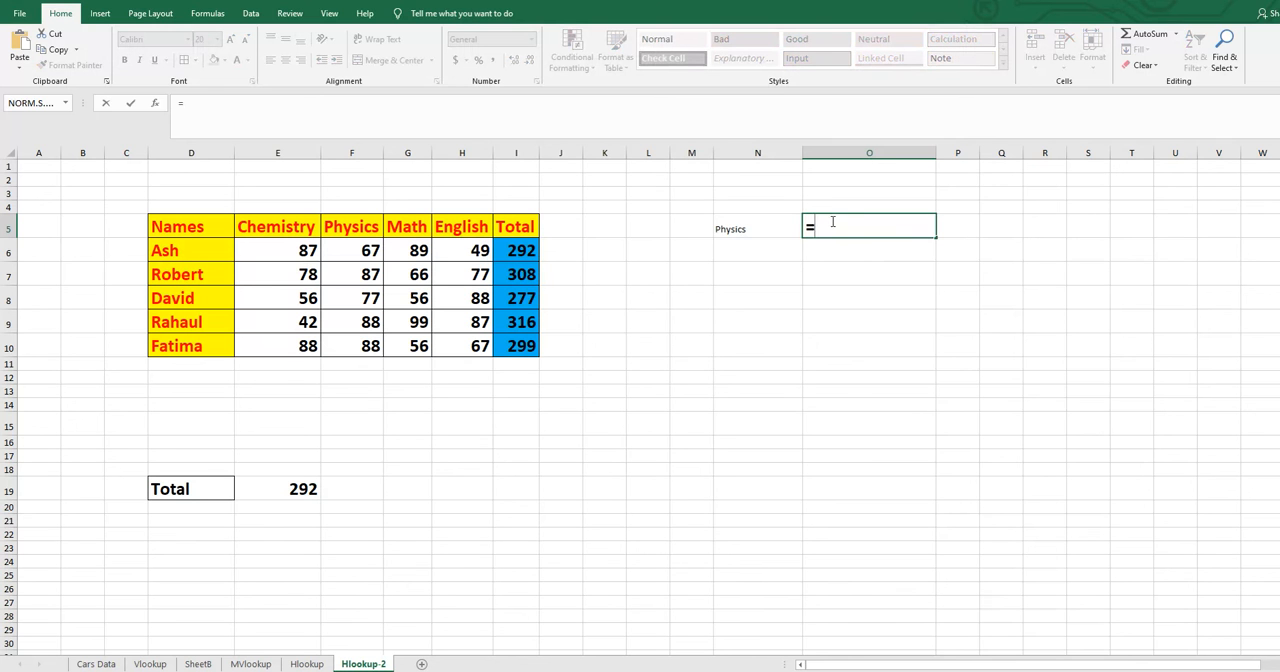
{"action": "type", "text": "hl"}
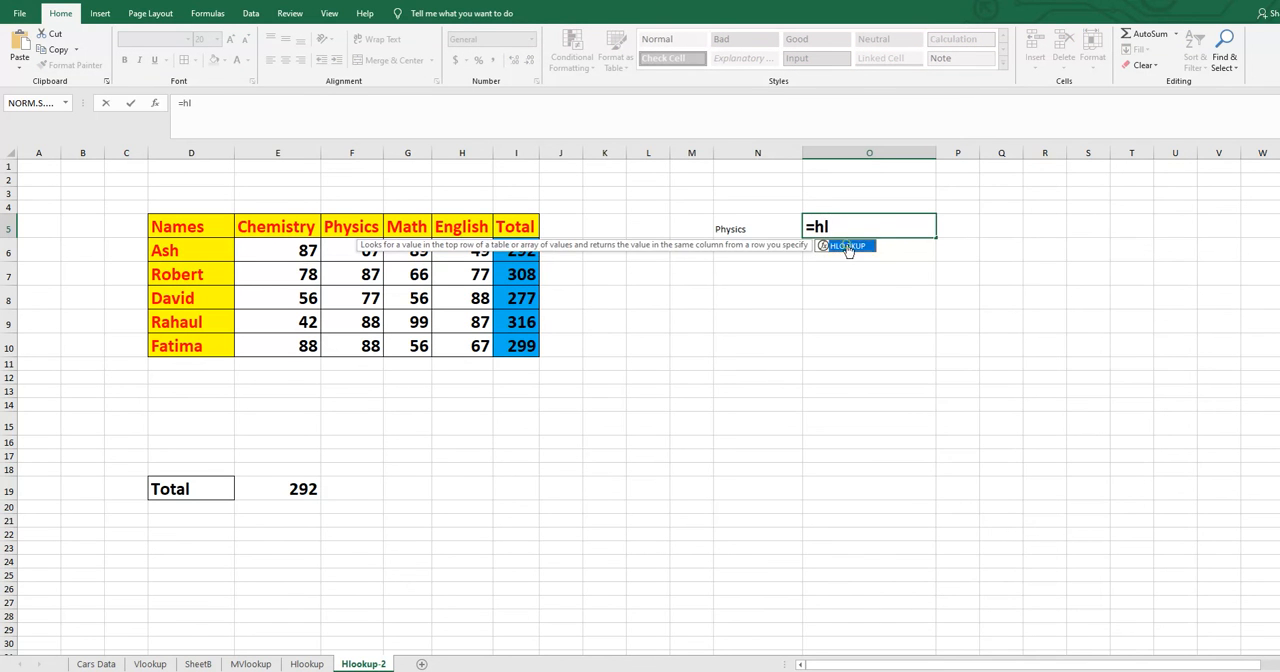
{"action": "double_click", "coordinate": [848, 248]}
{"action": "left_click", "coordinate": [743, 230]}
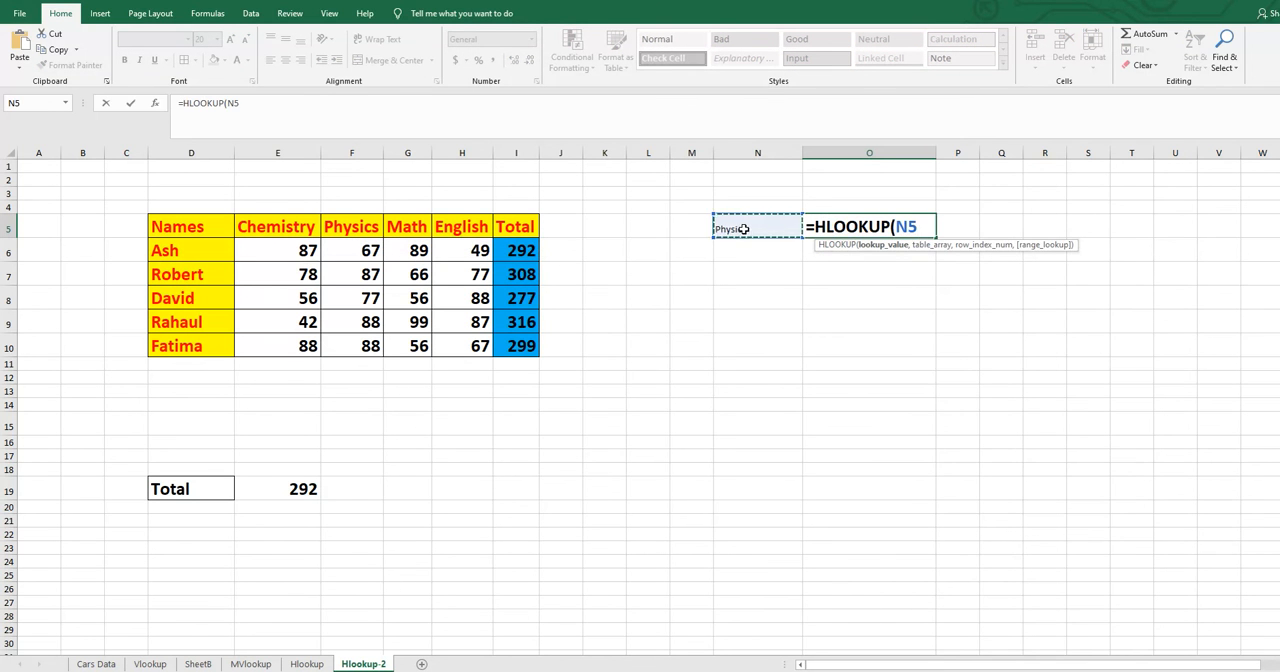
{"action": "type", "text": ","}
- Complete the O5 HLOOKUP formula with table range D5:I10, row index 5 and match type 0
{"action": "left_click", "coordinate": [177, 228]}
{"action": "left_click_drag", "start_coordinate": [195, 316], "coordinate": [530, 344]}
{"action": "type", "text": ","}
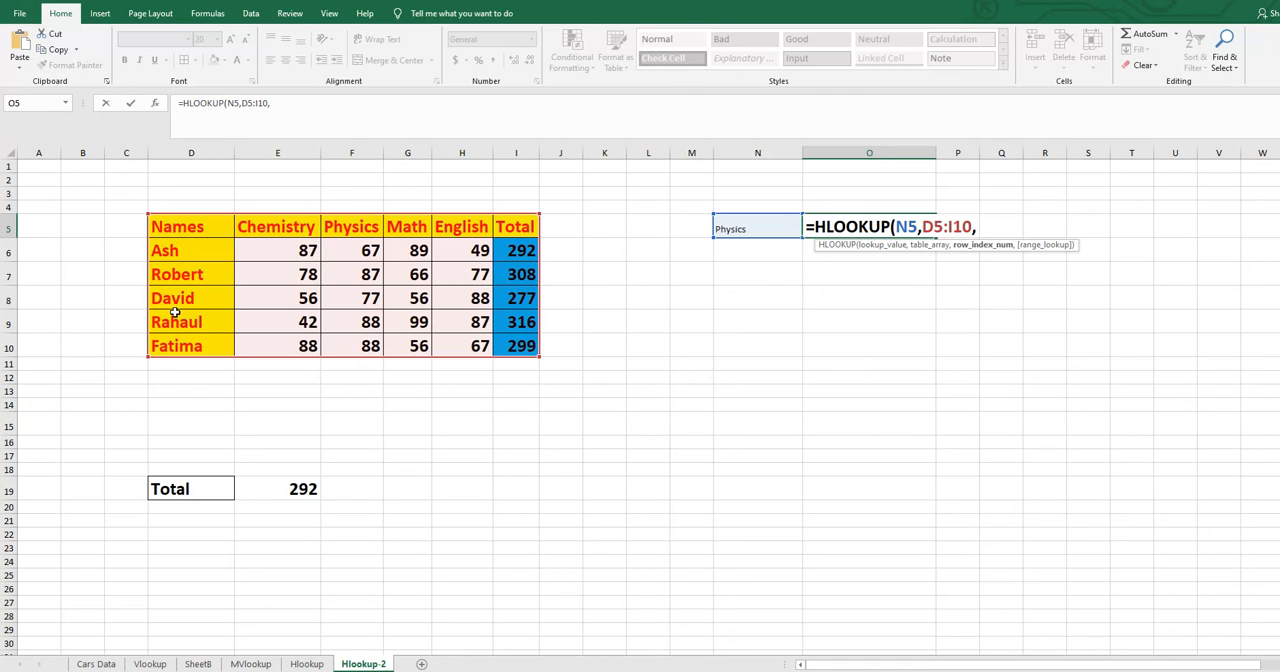
{"action": "type", "text": "5,0"}
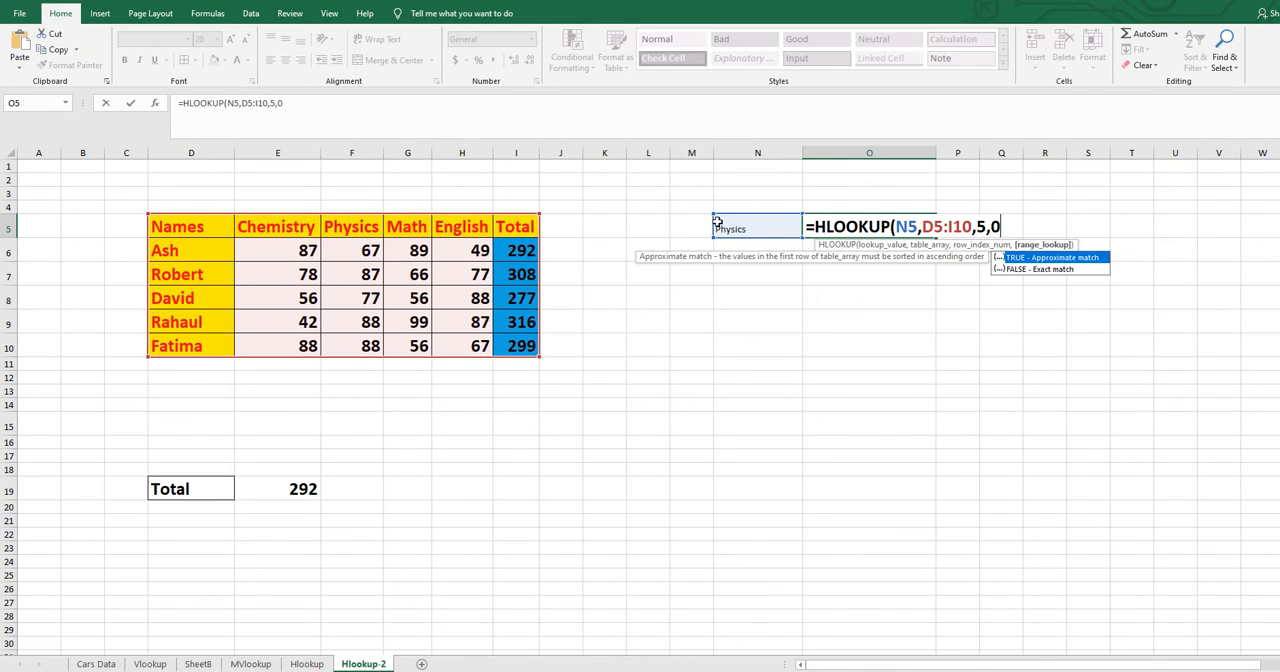
{"action": "type", "text": ")"}
{"action": "key", "text": "Return"}
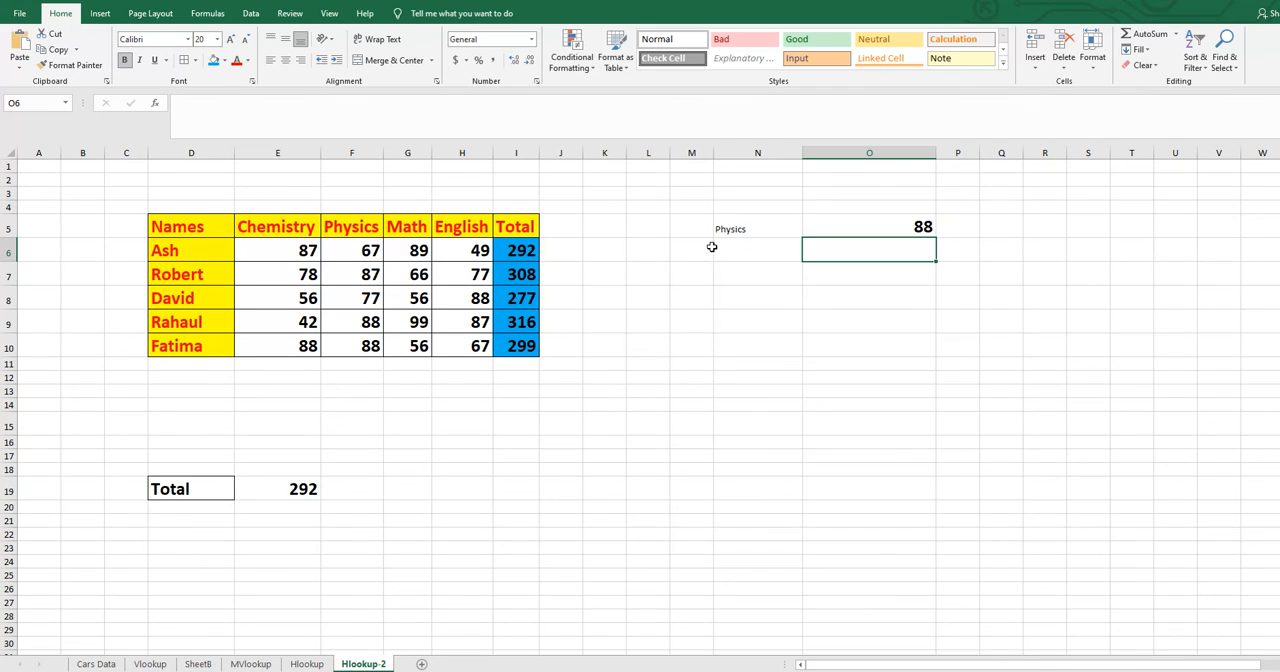
- Copy the formatting of O5 to the subject cell N5 and check the Physics result against F9
{"action": "left_click", "coordinate": [855, 226]}
{"action": "left_click", "coordinate": [69, 66]}
{"action": "left_click", "coordinate": [730, 228]}
{"action": "left_click", "coordinate": [810, 321]}
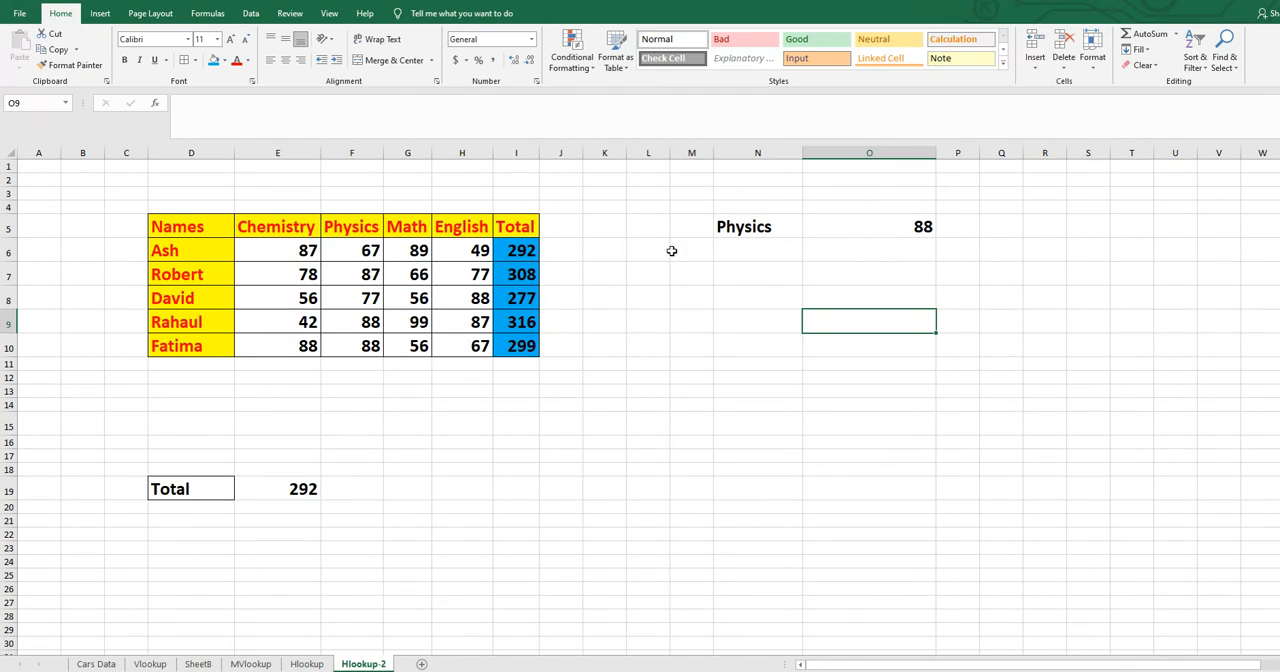
{"action": "left_click", "coordinate": [364, 329]}
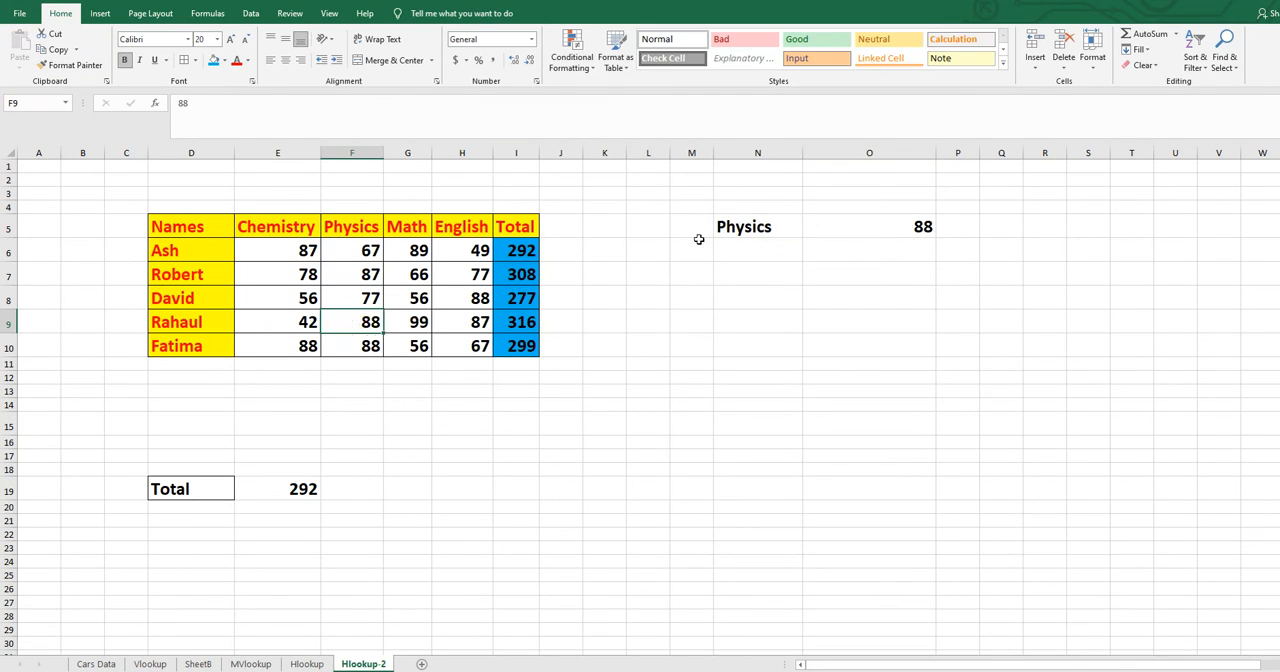
- Test the O5 lookup by switching the subject in N5 to Chemistry, English and finally Total
{"action": "left_click", "coordinate": [760, 229]}
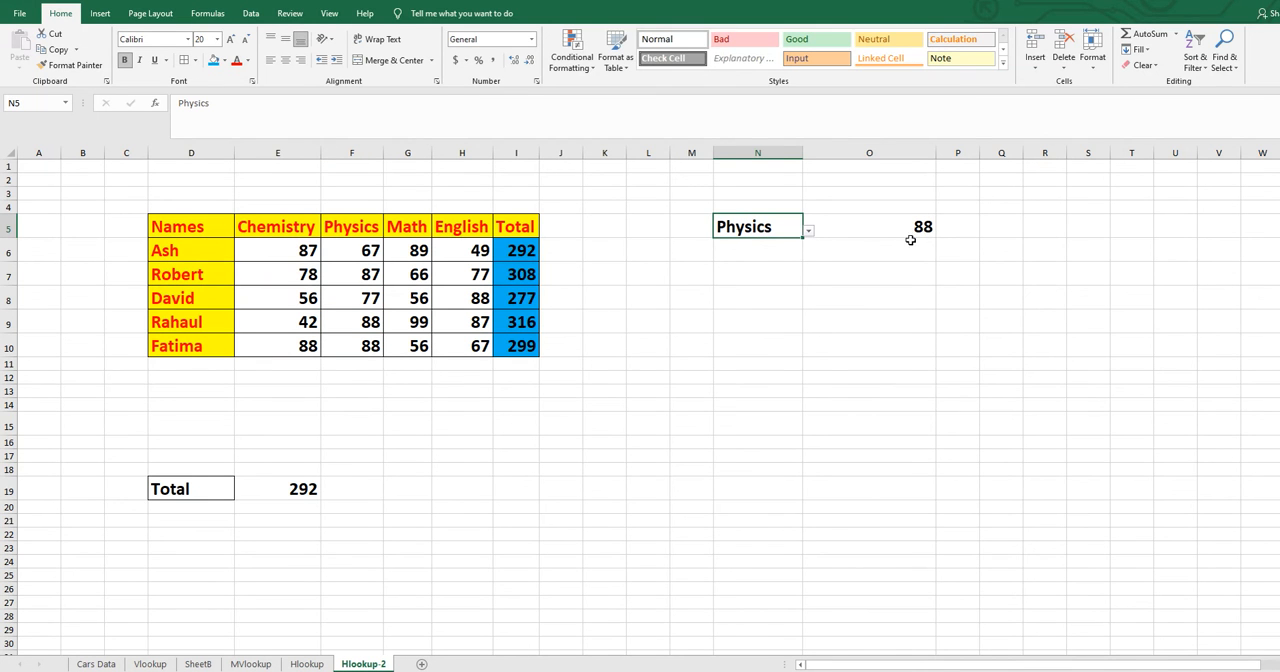
{"action": "left_click", "coordinate": [808, 230]}
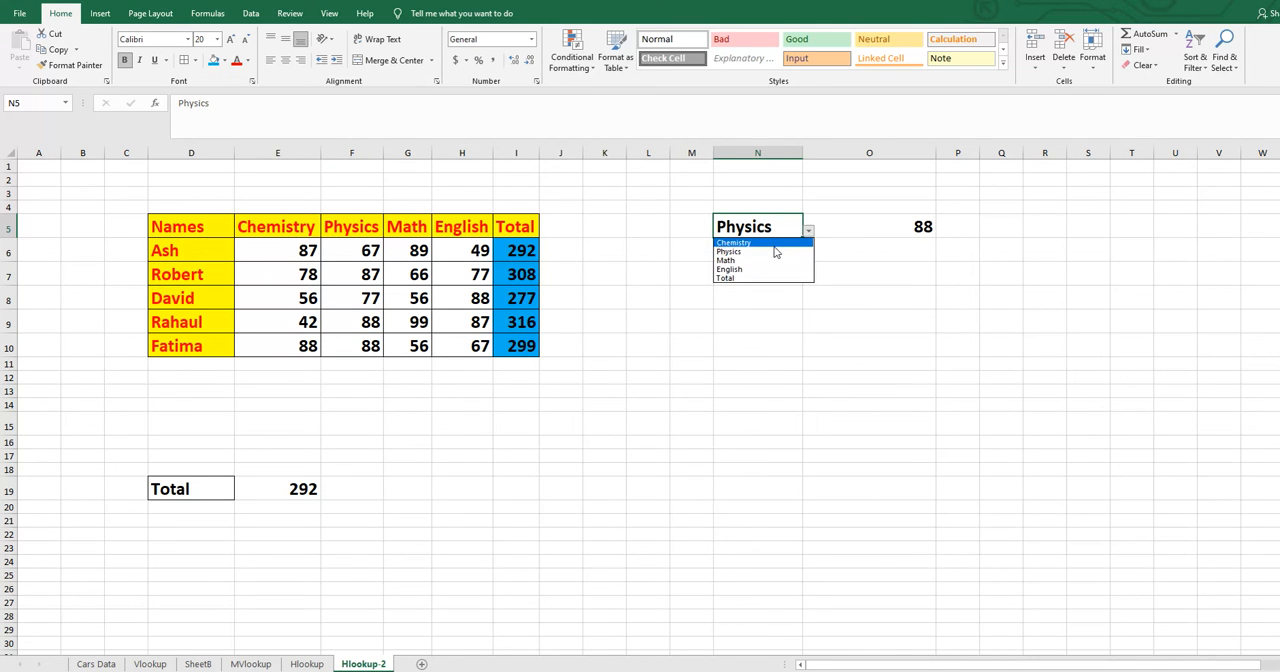
{"action": "left_click", "coordinate": [774, 243]}
{"action": "left_click", "coordinate": [808, 230]}
{"action": "left_click", "coordinate": [777, 269]}
{"action": "left_click", "coordinate": [808, 230]}
{"action": "left_click", "coordinate": [768, 278]}
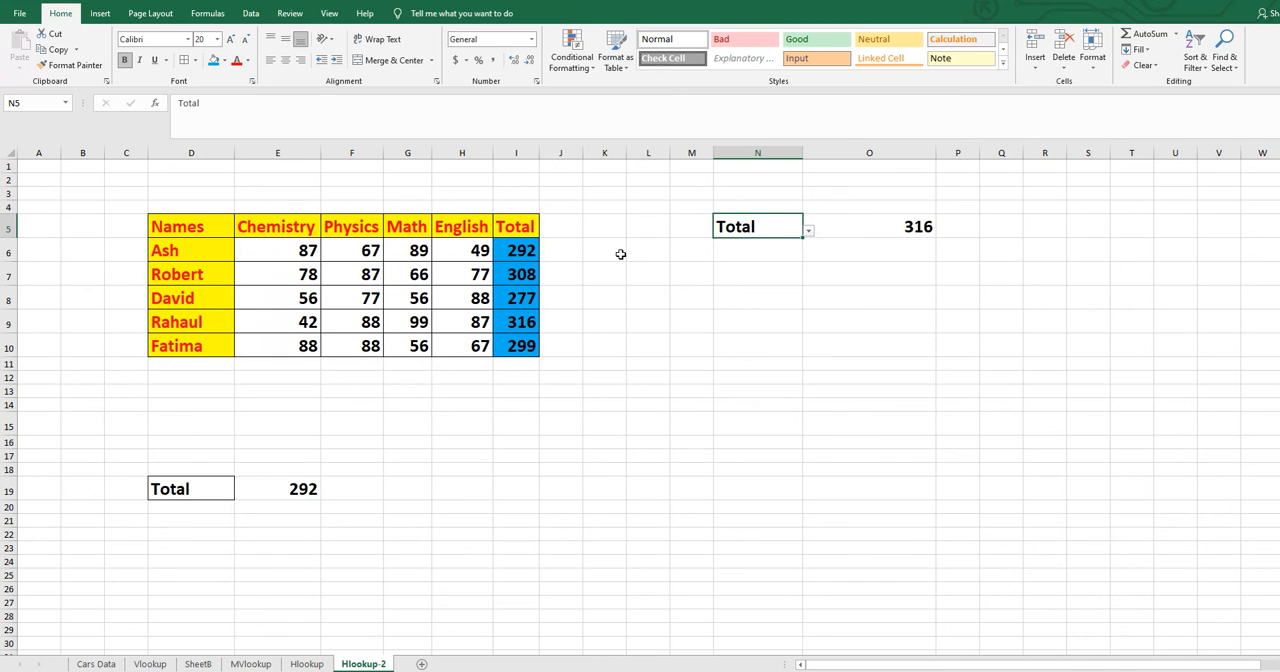
- Review the lookup label in D19 and set the subject in N5 to Math
{"action": "left_click", "coordinate": [181, 488]}
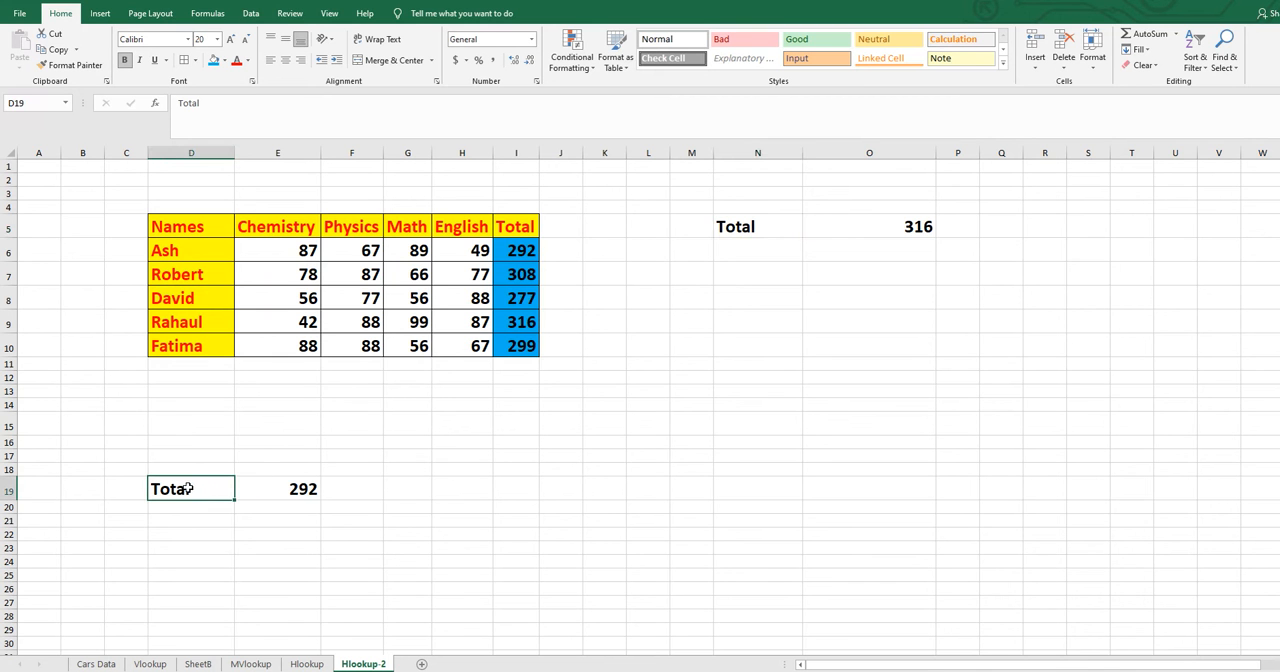
{"action": "left_click", "coordinate": [767, 228]}
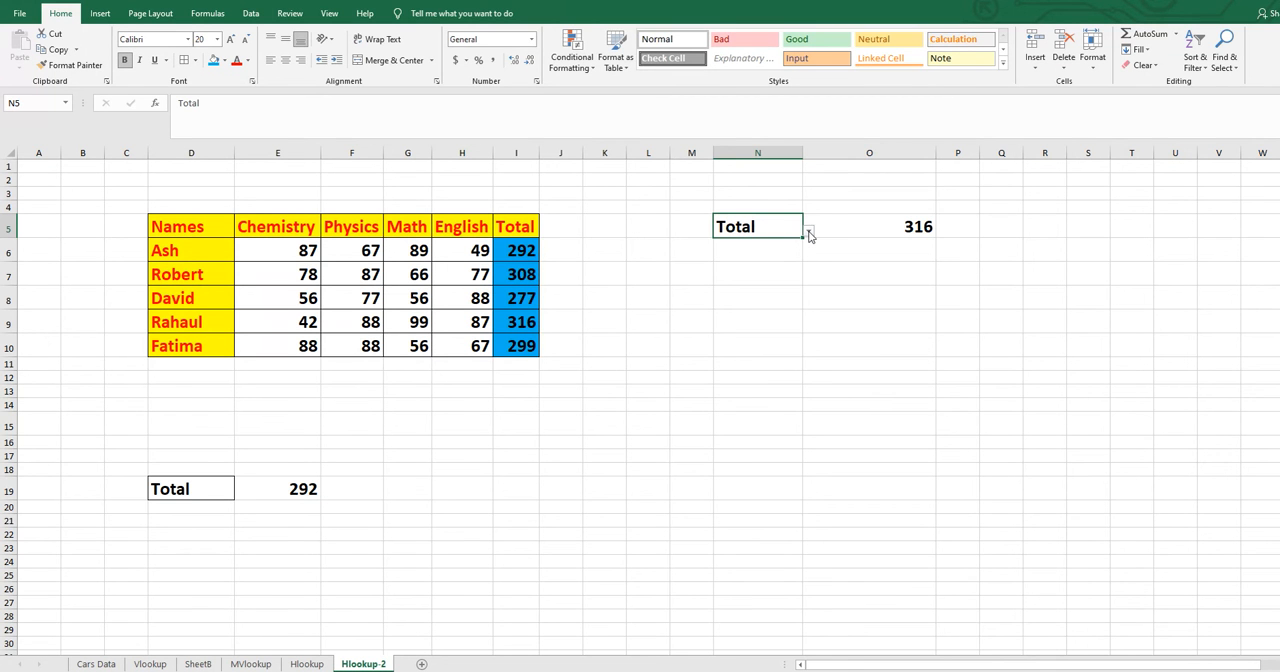
{"action": "left_click", "coordinate": [810, 232]}
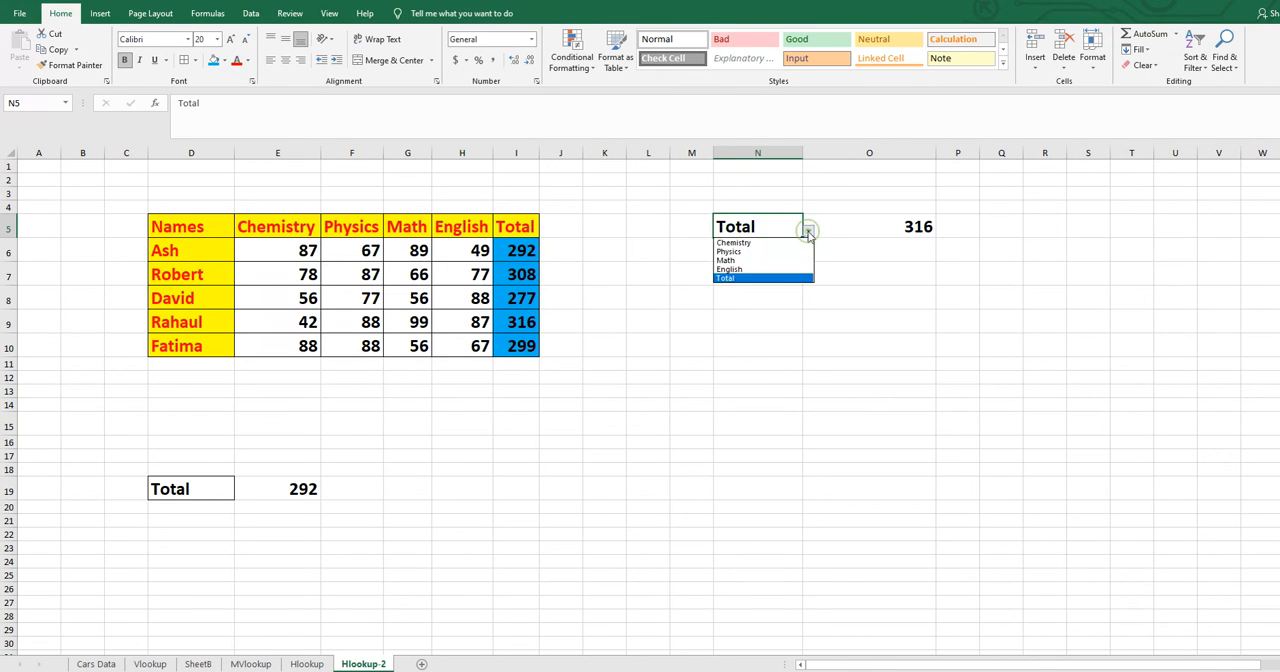
{"action": "left_click", "coordinate": [745, 258]}
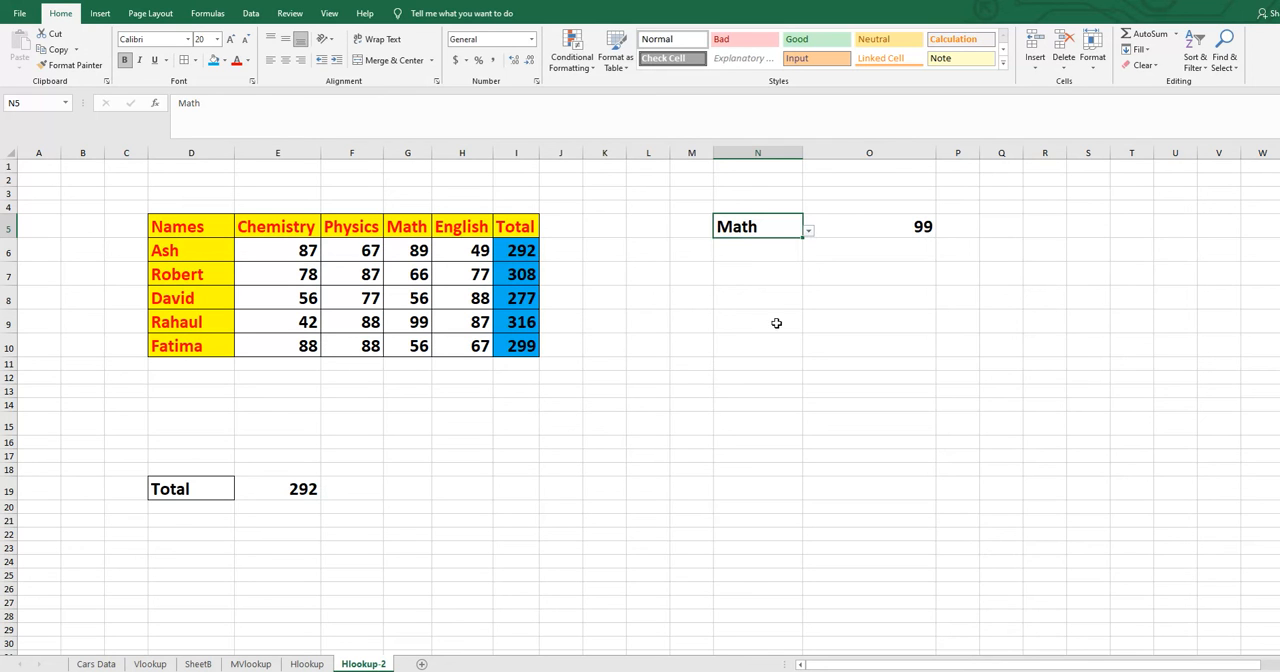